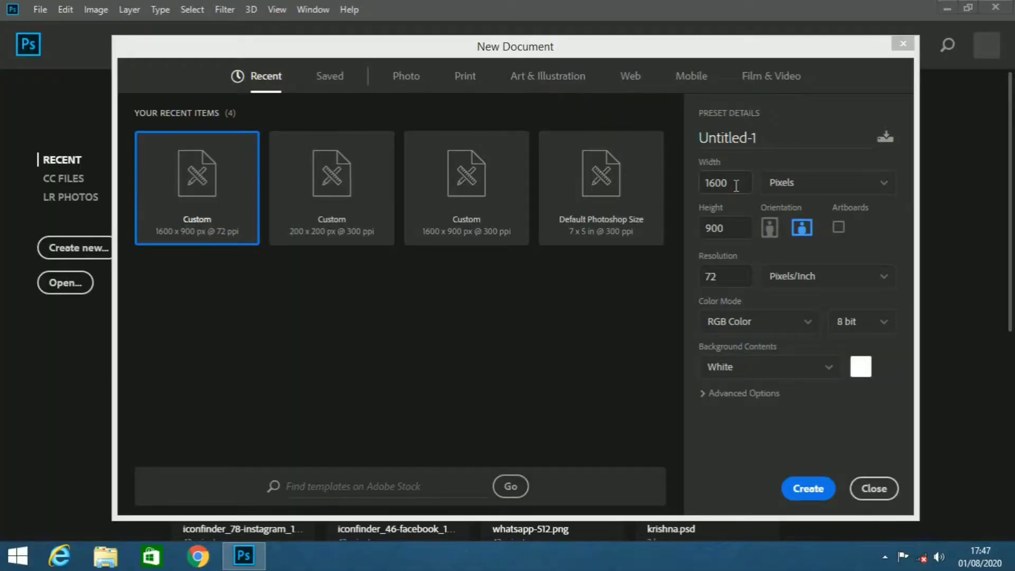
# Step: Create a new 1600 × 900 px, 72 ppi blank document
pyautogui.doubleClick(735, 185)
pyautogui.press('Tab')
pyautogui.click(806, 487)
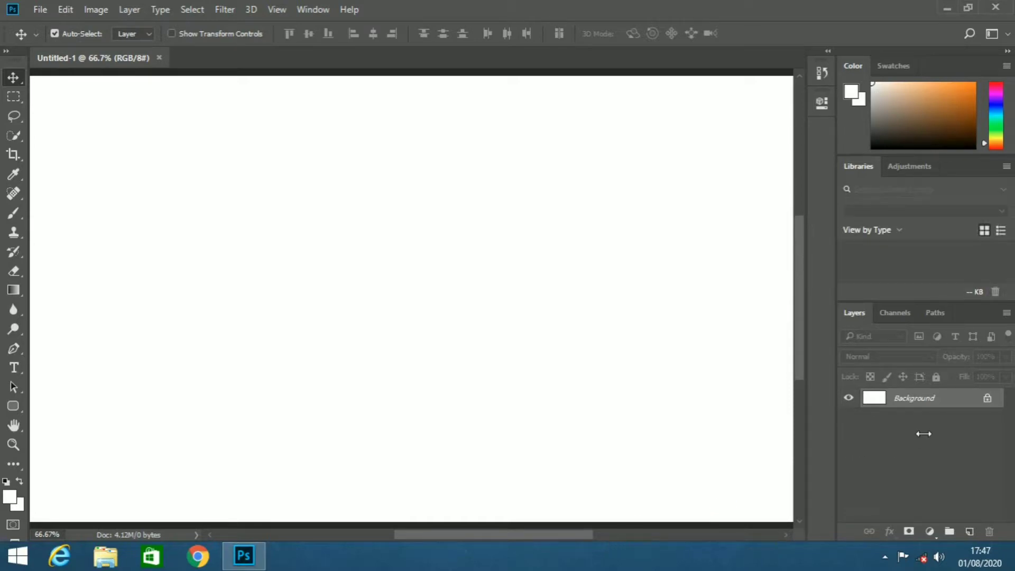
# Step: Unlock the background into an editable Layer 0 and zoom the view out to fit
pyautogui.click(986, 397)
pyautogui.hotkey('ctrl', 't')
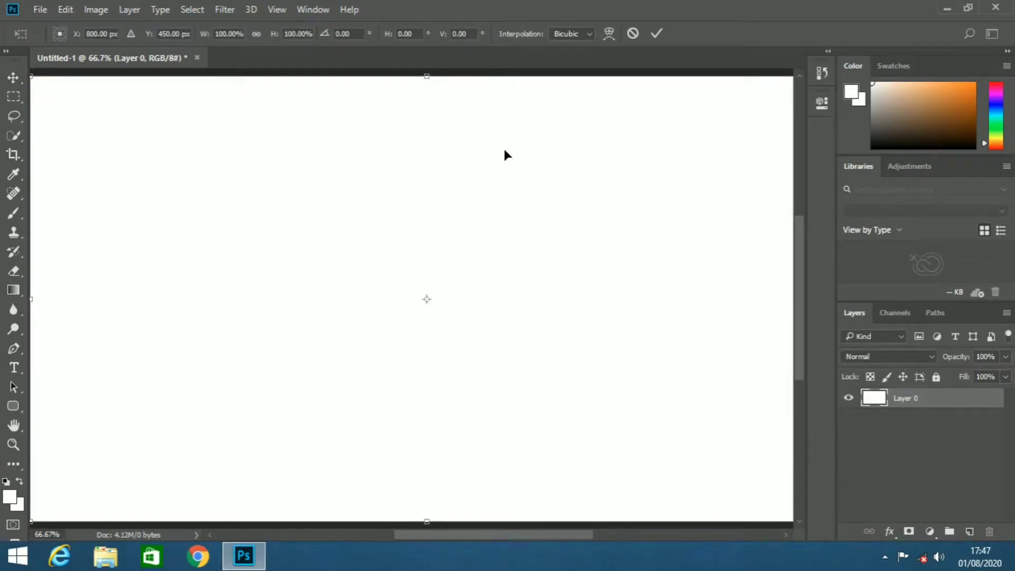
pyautogui.click(633, 33)
pyautogui.press('z')
pyautogui.keyDown('alt'); pyautogui.click(534, 289); pyautogui.keyUp('alt')
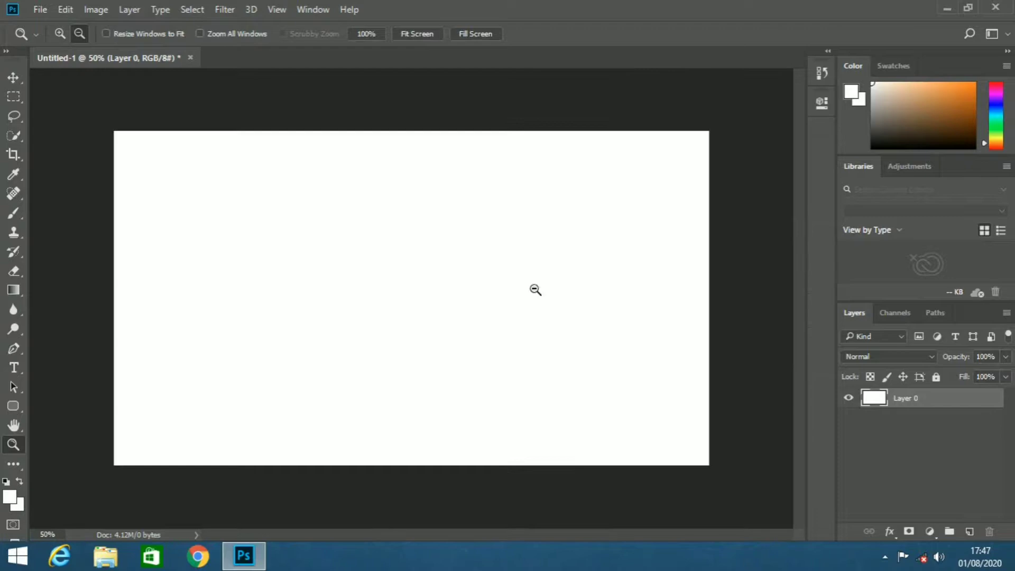
pyautogui.click(14, 77)
# Step: Open the Free Wishing Card PNG from Pictures/dahi handi and drag its orange temple skyline onto the banner's bottom
pyautogui.click(879, 426)
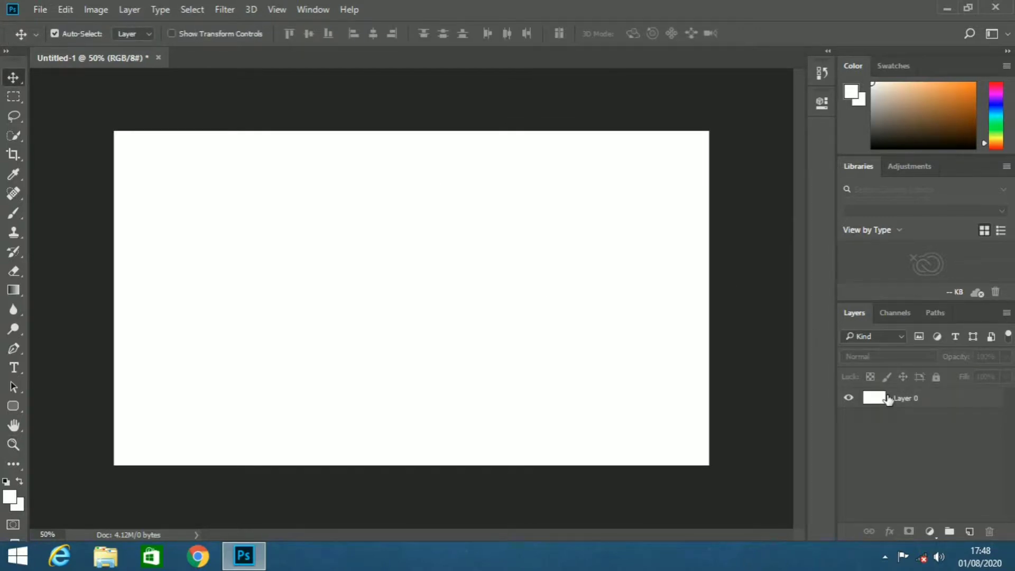
pyautogui.click(39, 9)
pyautogui.click(53, 38)
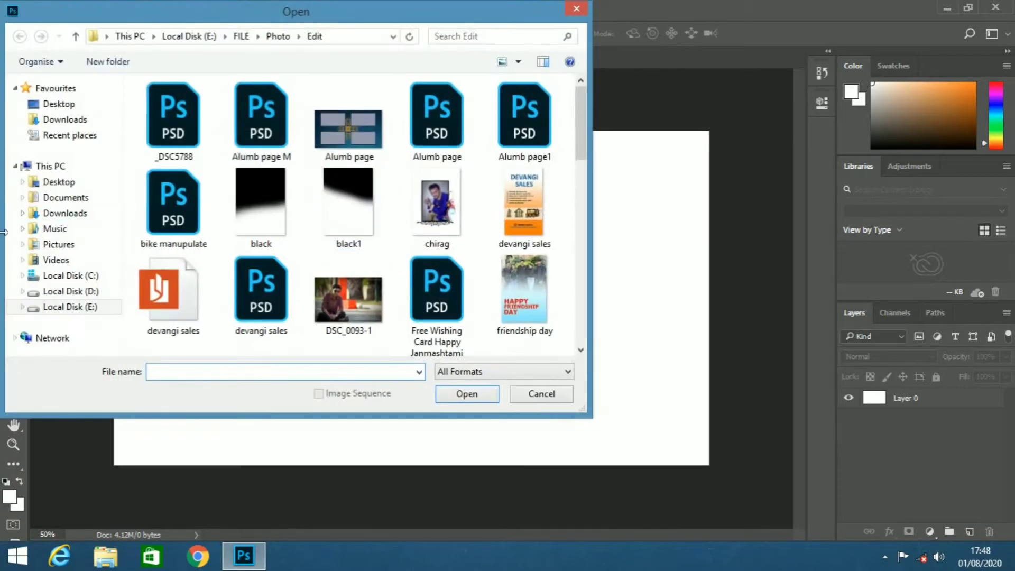
pyautogui.click(58, 244)
pyautogui.doubleClick(172, 122)
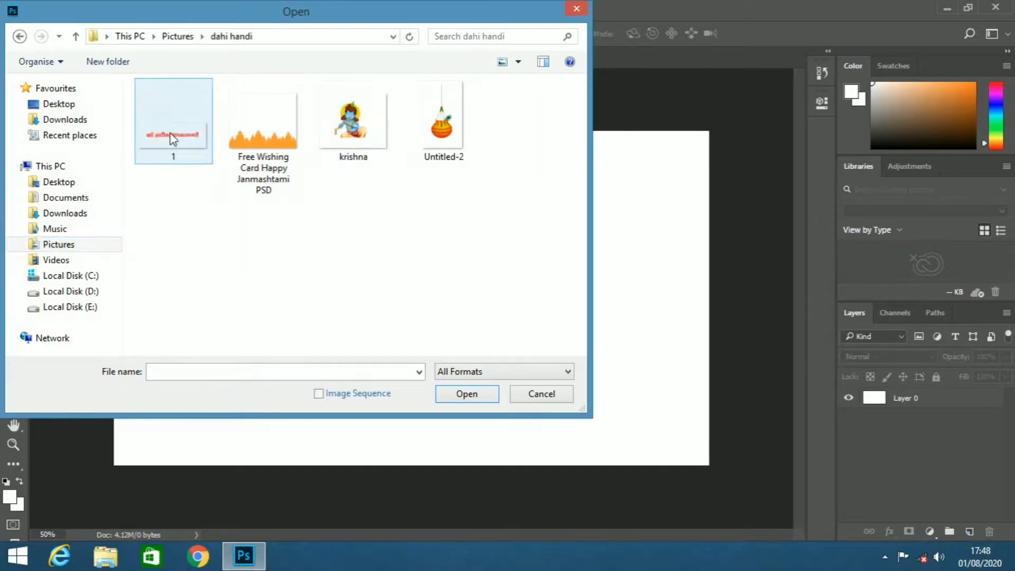
pyautogui.rightClick(270, 139)
pyautogui.click(300, 147)
pyautogui.moveTo(368, 464)
pyautogui.mouseDown()
pyautogui.moveTo(436, 369)
pyautogui.moveTo(414, 389)
pyautogui.moveTo(414, 410)
pyautogui.mouseUp()
pyautogui.rightClick(924, 420)
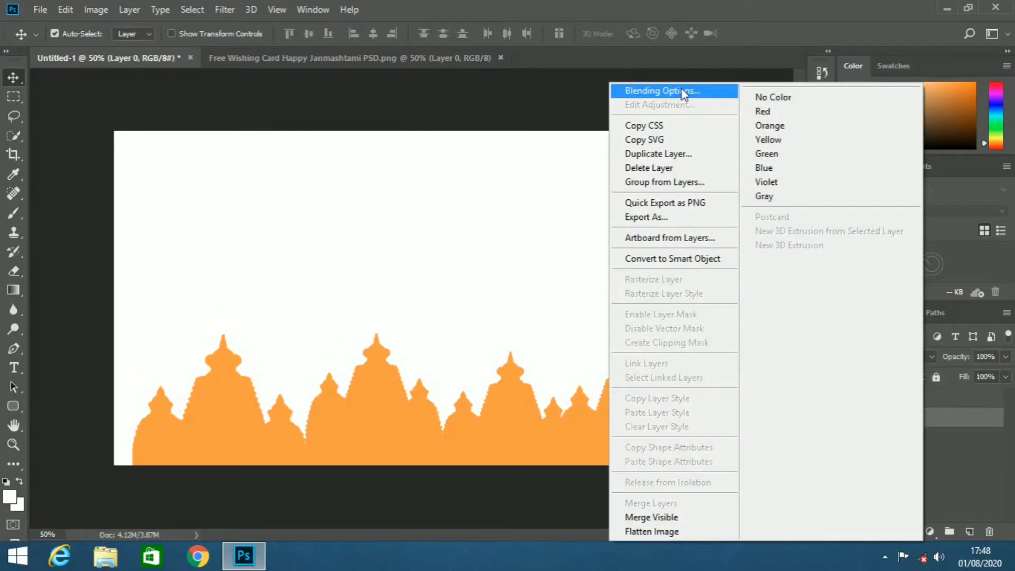
# Step: Give Layer 0 a Gradient Overlay fading from white at top to orange #ff9c35 at bottom
pyautogui.click(661, 90)
pyautogui.click(422, 288)
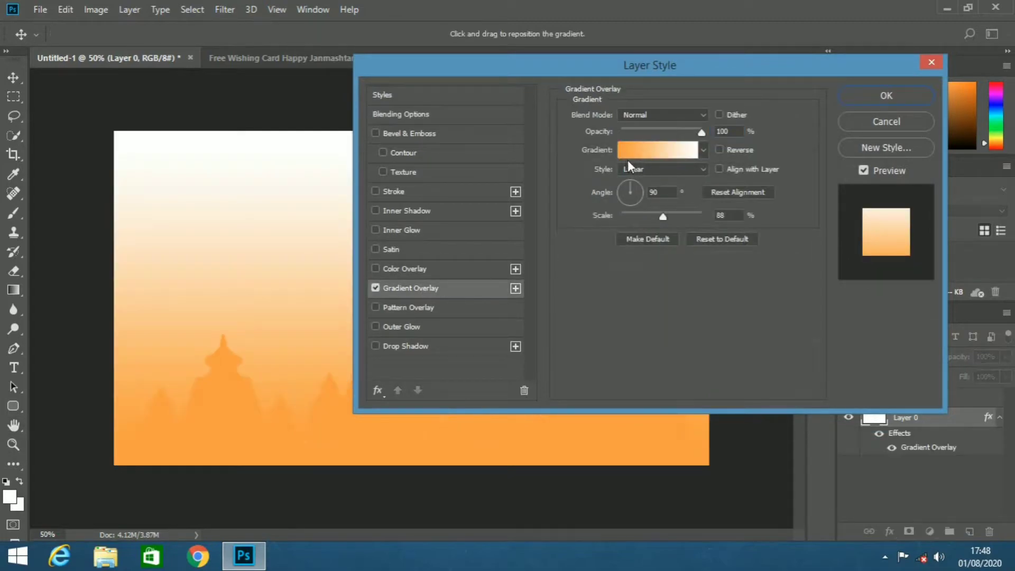
pyautogui.click(629, 154)
pyautogui.click(363, 315)
pyautogui.doubleClick(365, 315)
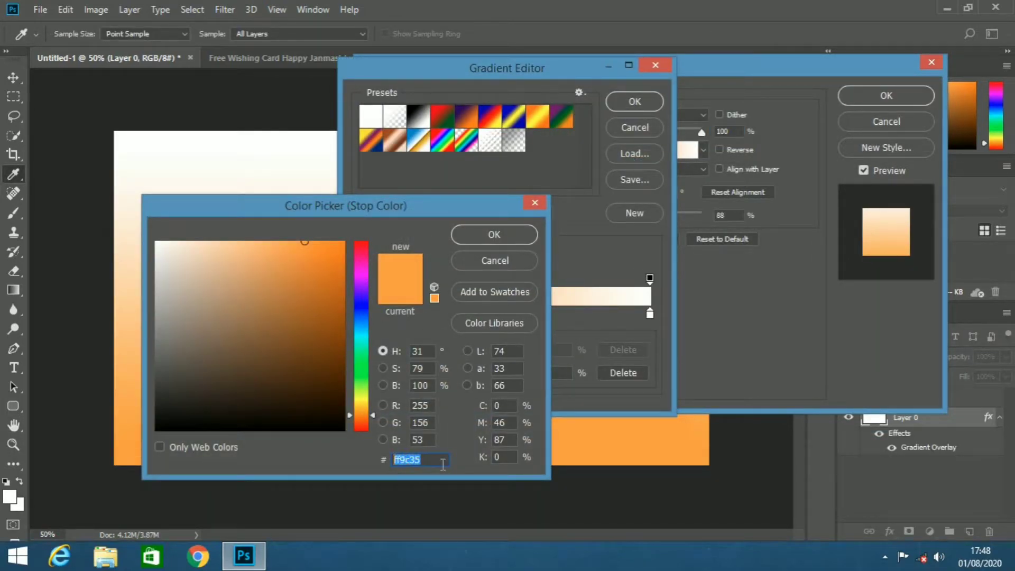
pyautogui.click(508, 240)
pyautogui.click(634, 102)
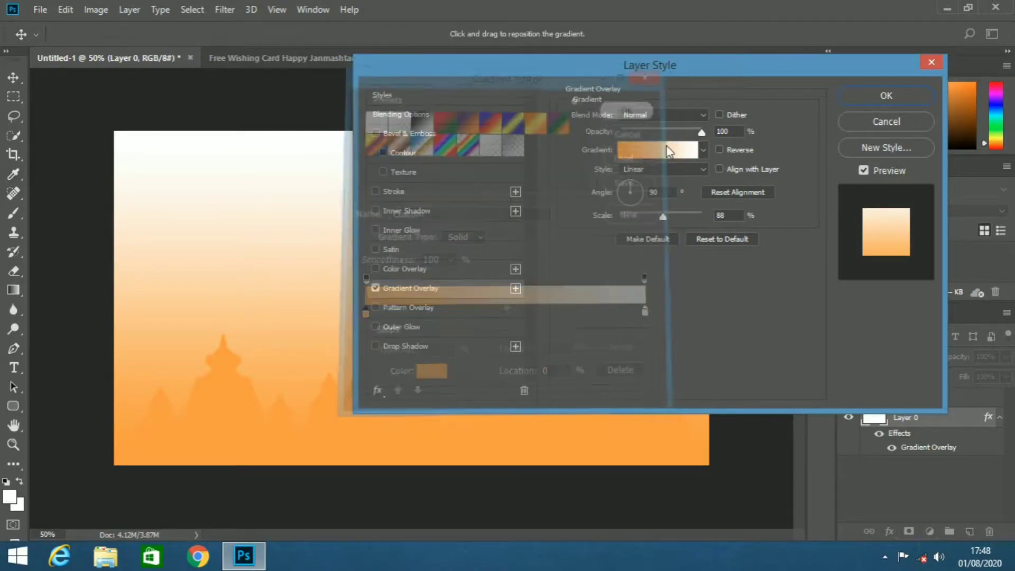
pyautogui.click(873, 103)
pyautogui.click(887, 473)
# Step: Close the wishing card document and open krishna.png
pyautogui.click(913, 402)
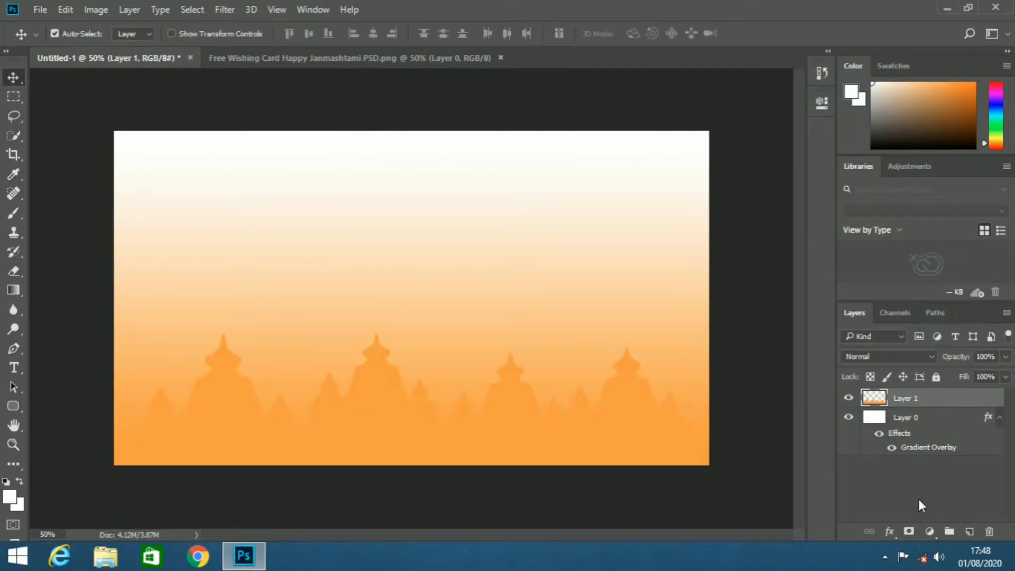
pyautogui.click(918, 498)
pyautogui.click(264, 58)
pyautogui.click(468, 57)
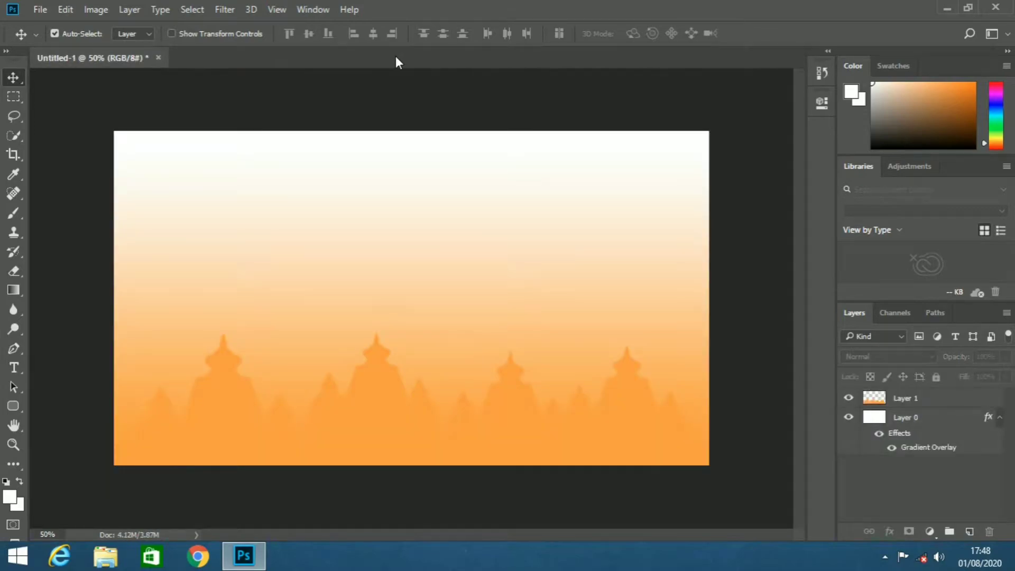
pyautogui.click(47, 11)
pyautogui.click(51, 38)
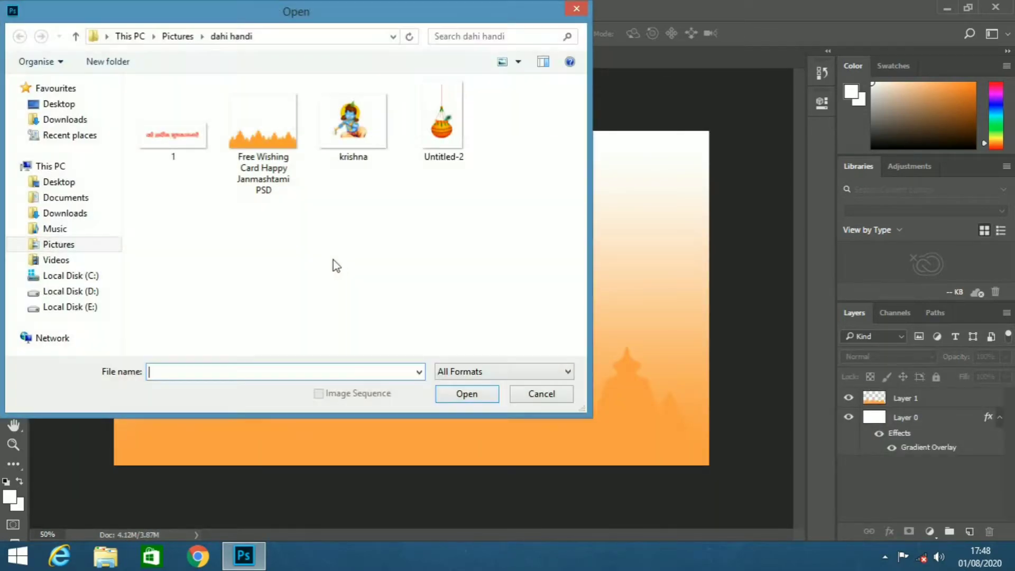
pyautogui.rightClick(378, 105)
pyautogui.click(401, 112)
# Step: Place the Krishna illustration on the banner's left, scaled down slightly
pyautogui.moveTo(407, 301)
pyautogui.mouseDown()
pyautogui.moveTo(86, 62)
pyautogui.moveTo(205, 180)
pyautogui.mouseUp()
pyautogui.moveTo(296, 290); pyautogui.dragTo(322, 293)
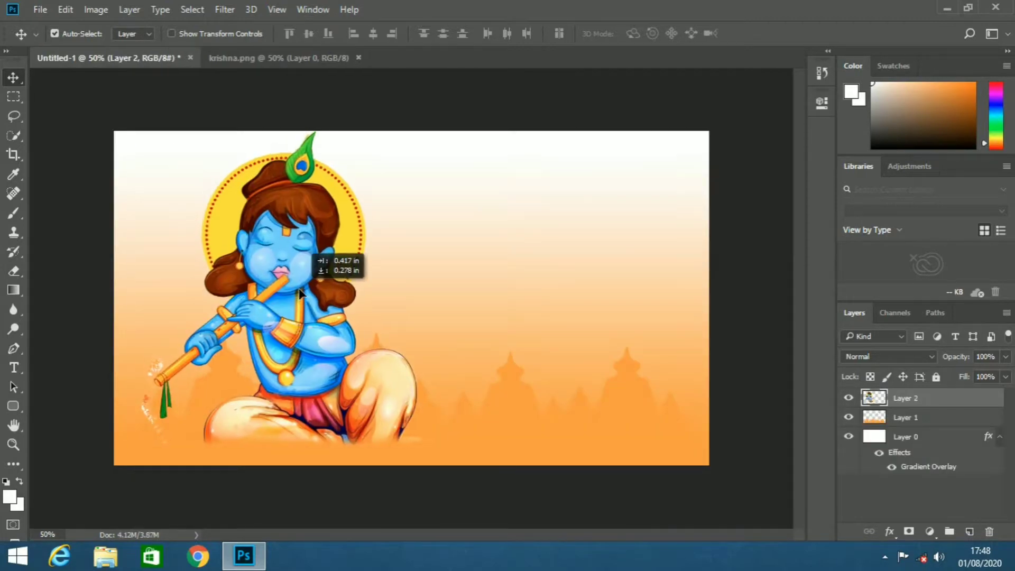
pyautogui.moveTo(262, 281); pyautogui.dragTo(262, 292)
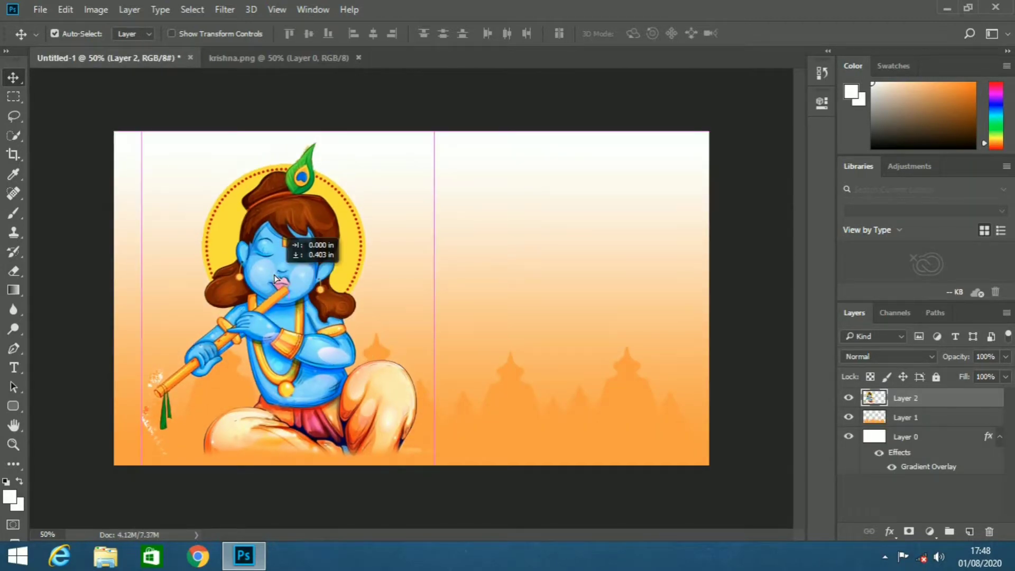
pyautogui.click(1004, 486)
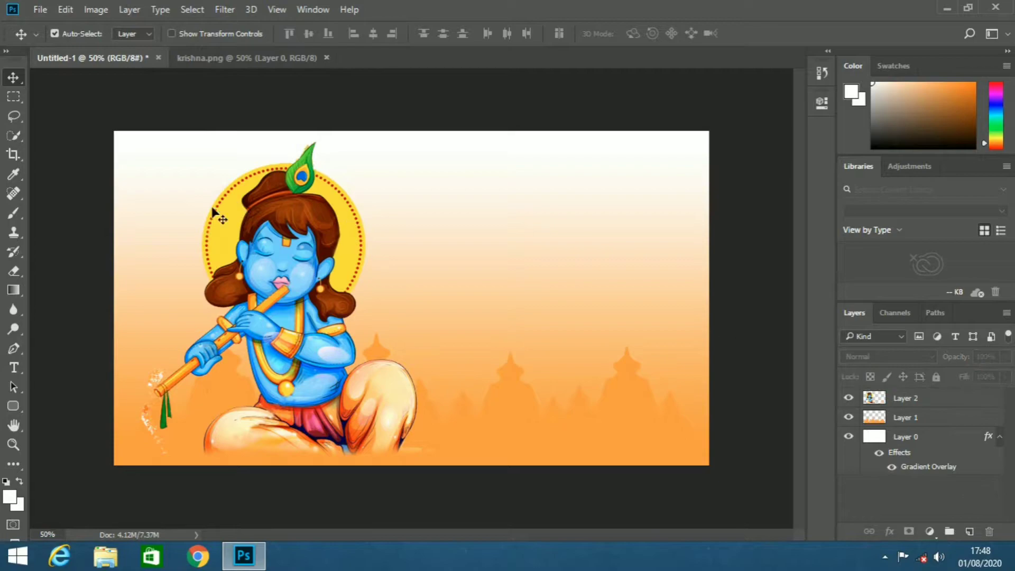
pyautogui.moveTo(317, 291); pyautogui.dragTo(317, 288)
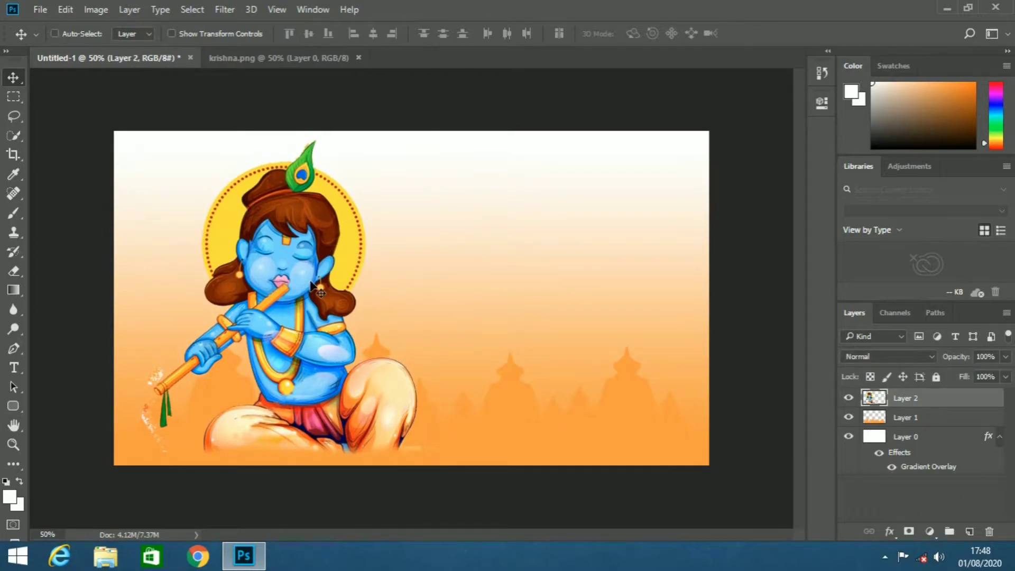
pyautogui.hotkey('ctrl', 't')
pyautogui.moveTo(434, 132); pyautogui.dragTo(421, 144)
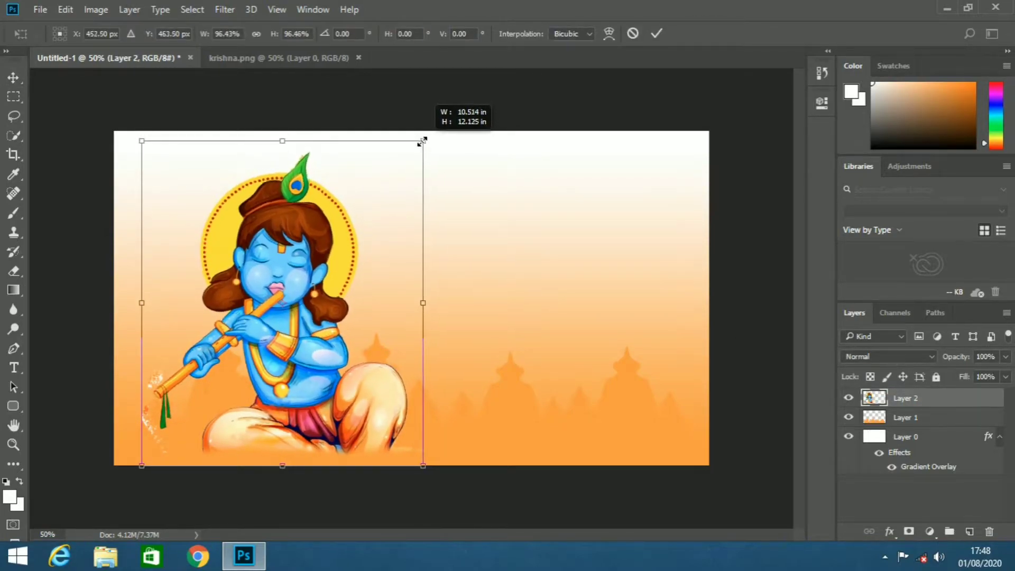
pyautogui.click(656, 35)
pyautogui.moveTo(306, 236); pyautogui.dragTo(306, 229)
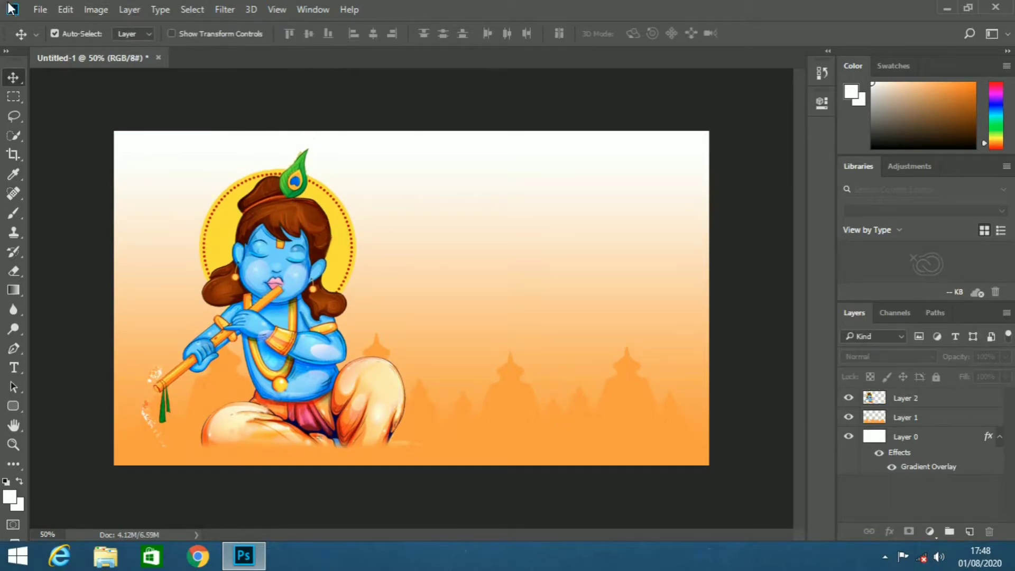
pyautogui.click(40, 9)
# Step: Drag the hanging pot from Untitled-2.png to the banner's top right, then close Untitled-2
pyautogui.click(45, 39)
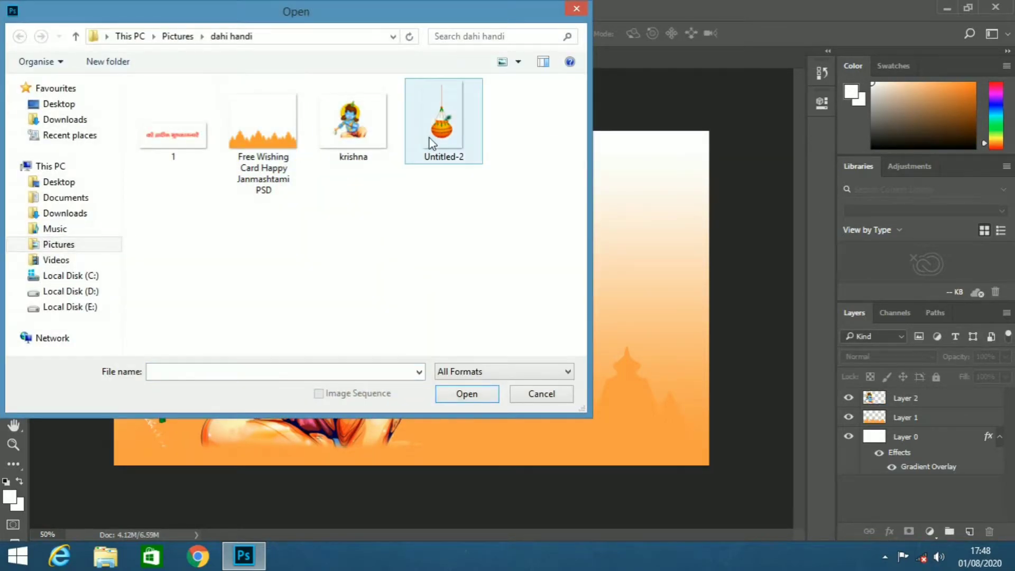
pyautogui.rightClick(452, 137)
pyautogui.click(467, 145)
pyautogui.moveTo(418, 336)
pyautogui.mouseDown()
pyautogui.moveTo(578, 231)
pyautogui.moveTo(657, 196)
pyautogui.moveTo(655, 203)
pyautogui.mouseUp()
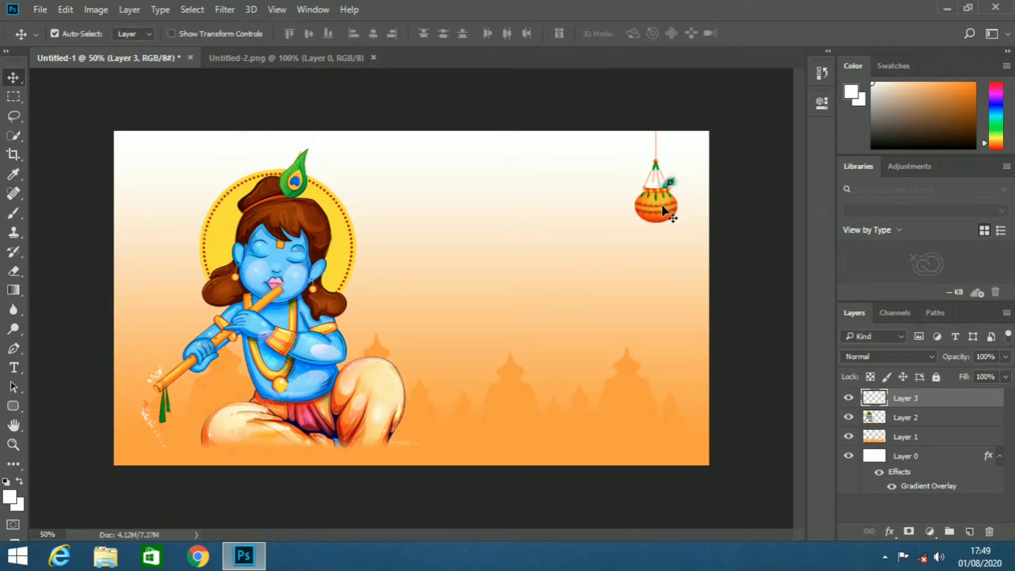
pyautogui.click(290, 58)
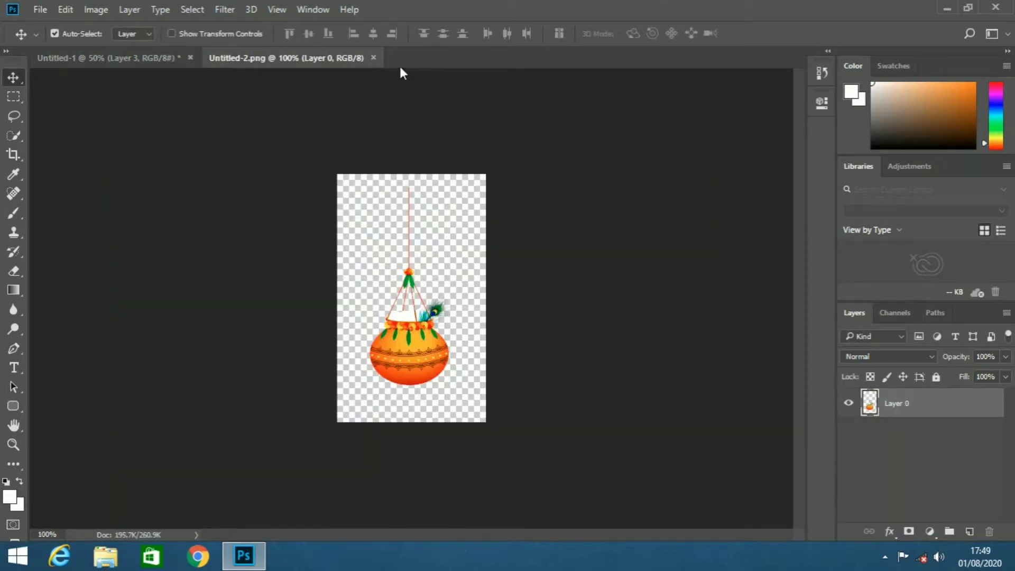
pyautogui.click(373, 58)
pyautogui.click(40, 10)
# Step: Open the Hindi Krishna lettering image from the E: drive's FILE/Photo/AI folder
pyautogui.click(40, 46)
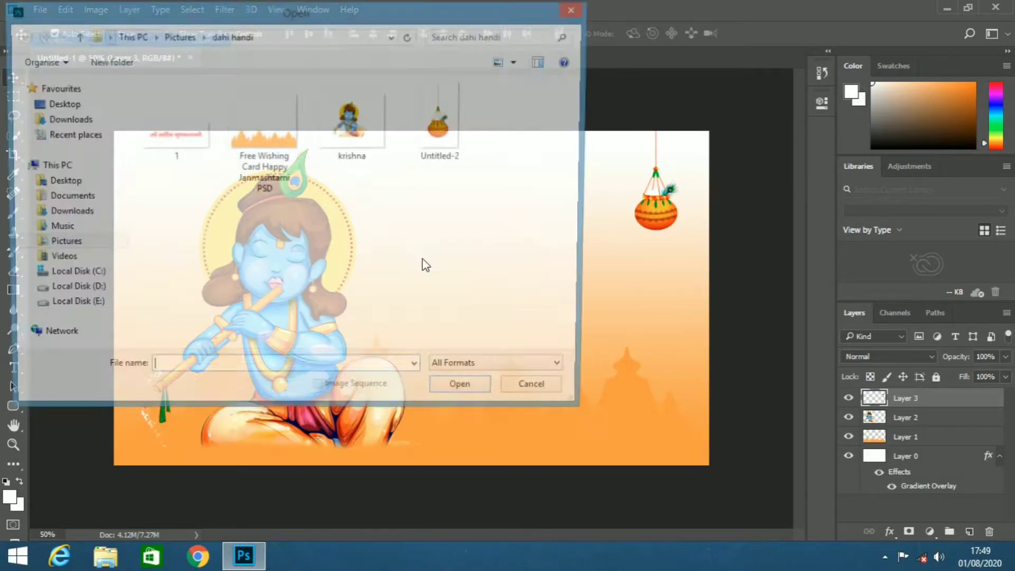
pyautogui.click(79, 290)
pyautogui.click(87, 306)
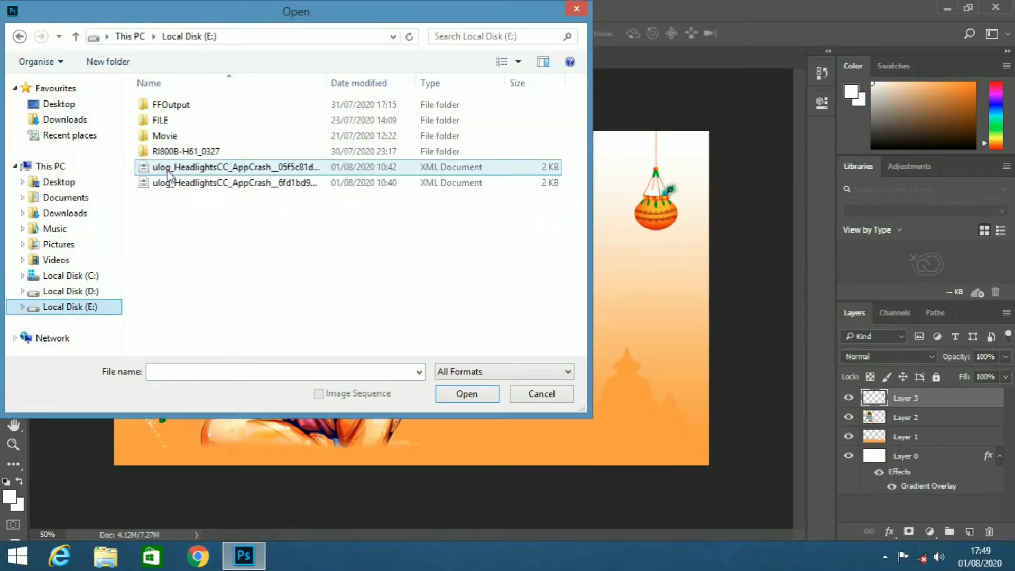
pyautogui.doubleClick(177, 121)
pyautogui.doubleClick(241, 182)
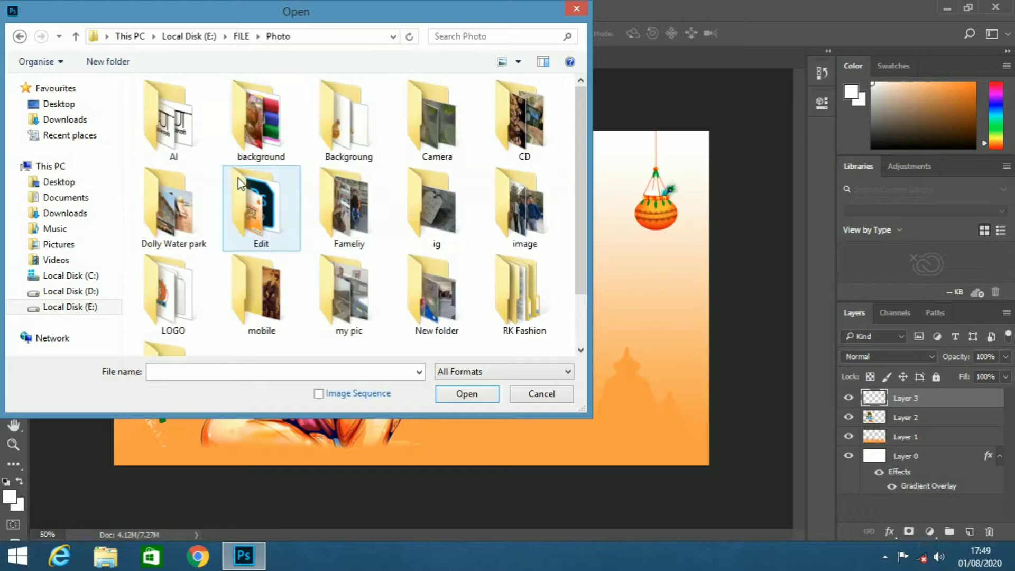
pyautogui.doubleClick(356, 137)
pyautogui.scroll(-1, 382, 216)
pyautogui.scroll(-3, 465, 255)
pyautogui.scroll(-2, 465, 255)
pyautogui.scroll(3, 465, 255)
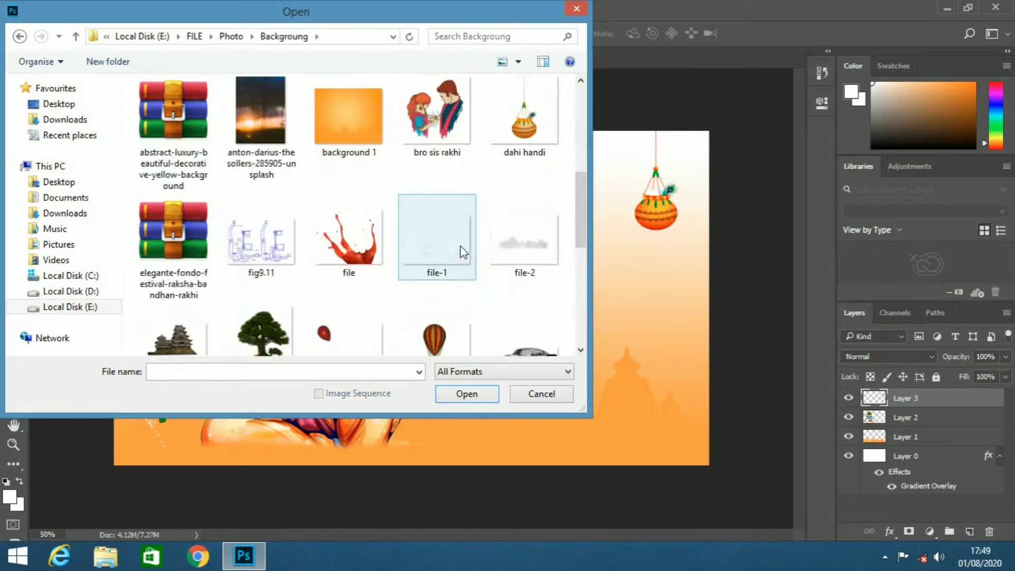
pyautogui.scroll(3, 465, 254)
pyautogui.press('BackSpace')
pyautogui.doubleClick(169, 119)
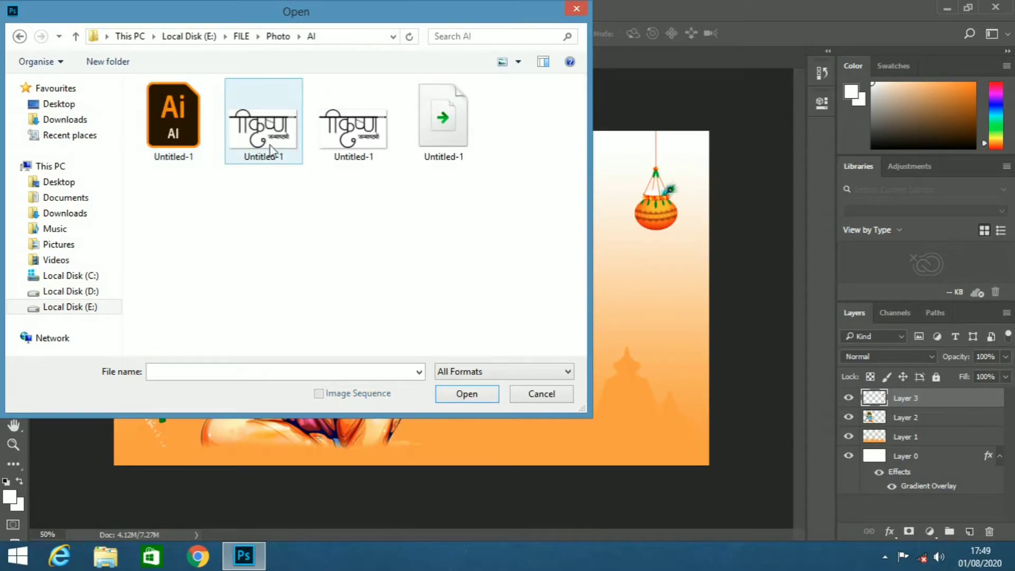
pyautogui.click(344, 141)
pyautogui.doubleClick(343, 142)
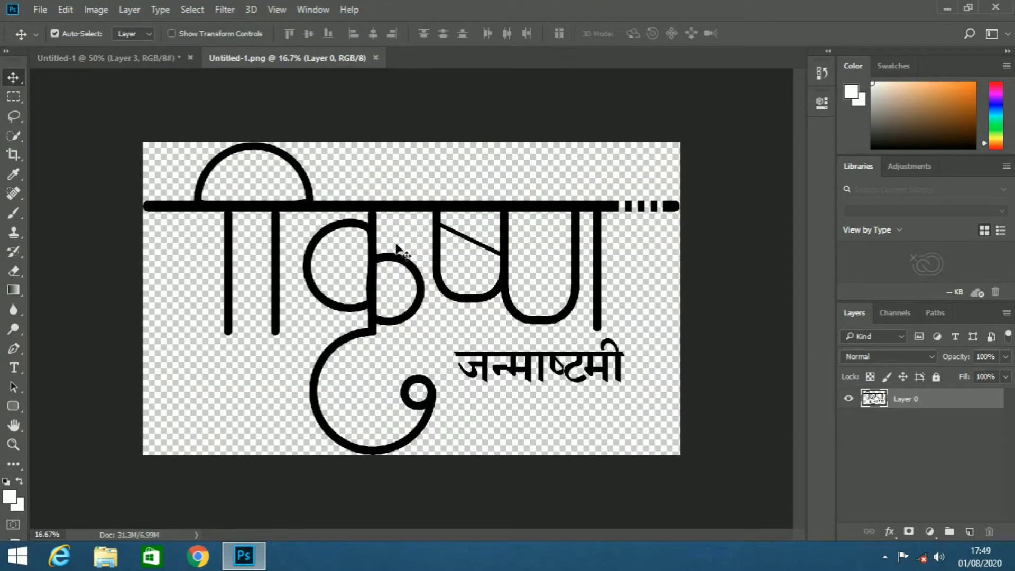
# Step: Bring the lettering into the banner scaled to 15%, beside Krishna, and close its source
pyautogui.moveTo(379, 253); pyautogui.dragTo(509, 326)
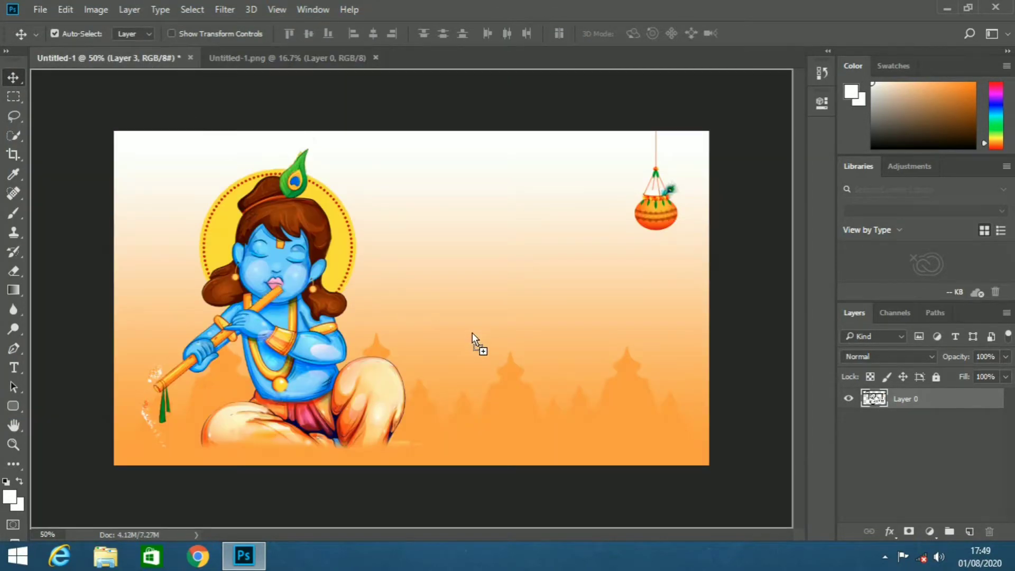
pyautogui.hotkey('ctrl', 't')
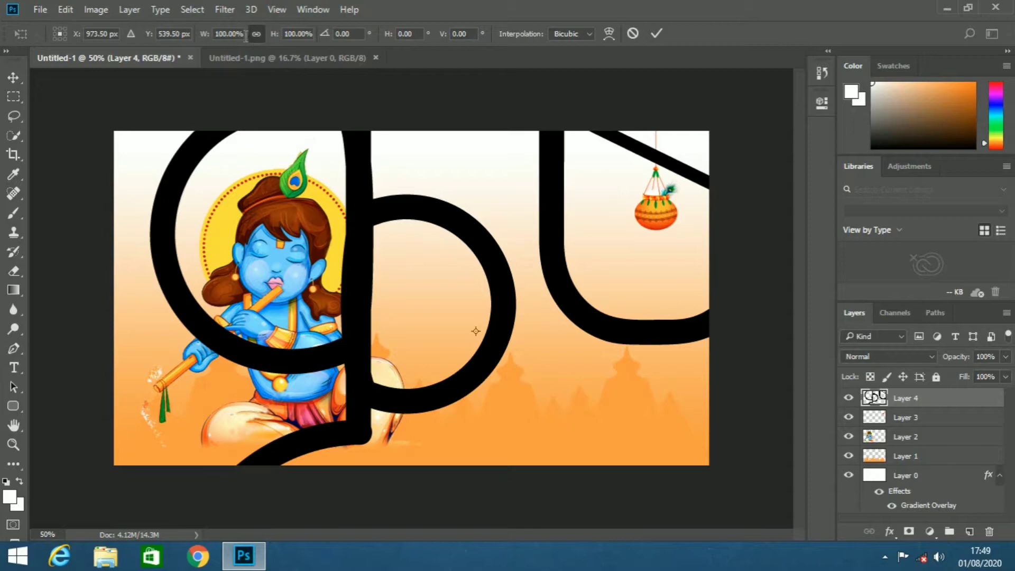
pyautogui.write('20')
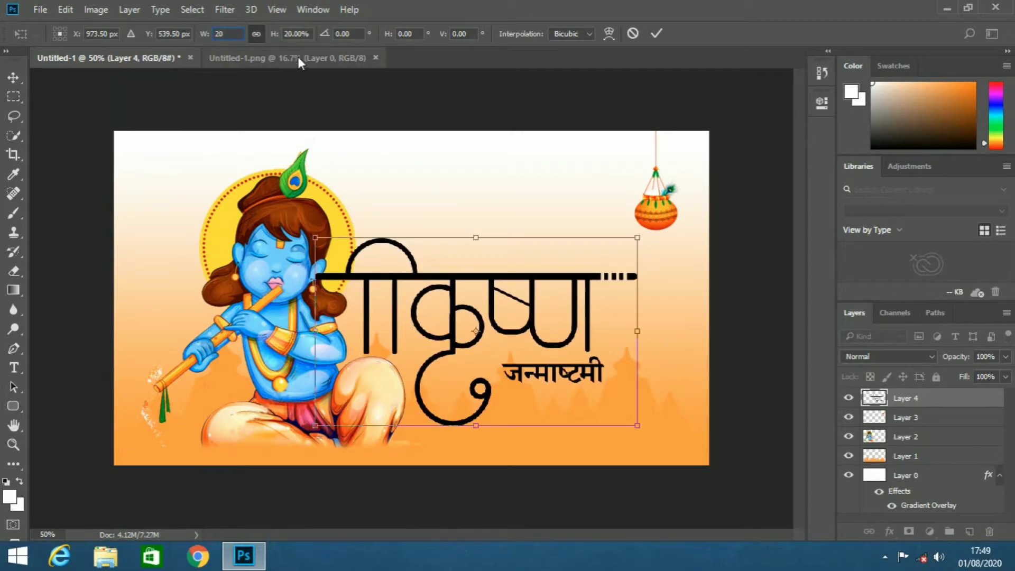
pyautogui.write('15')
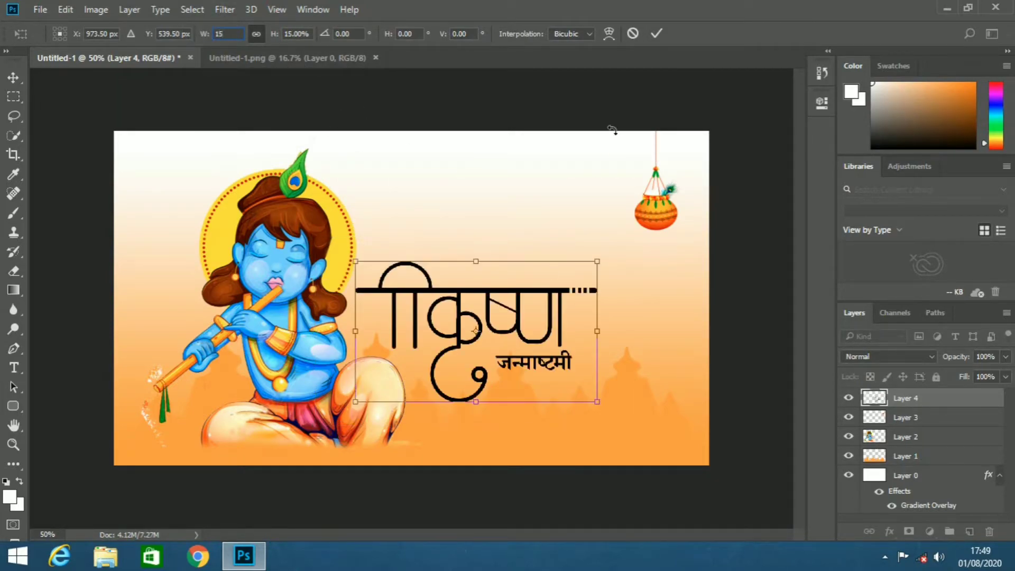
pyautogui.click(656, 35)
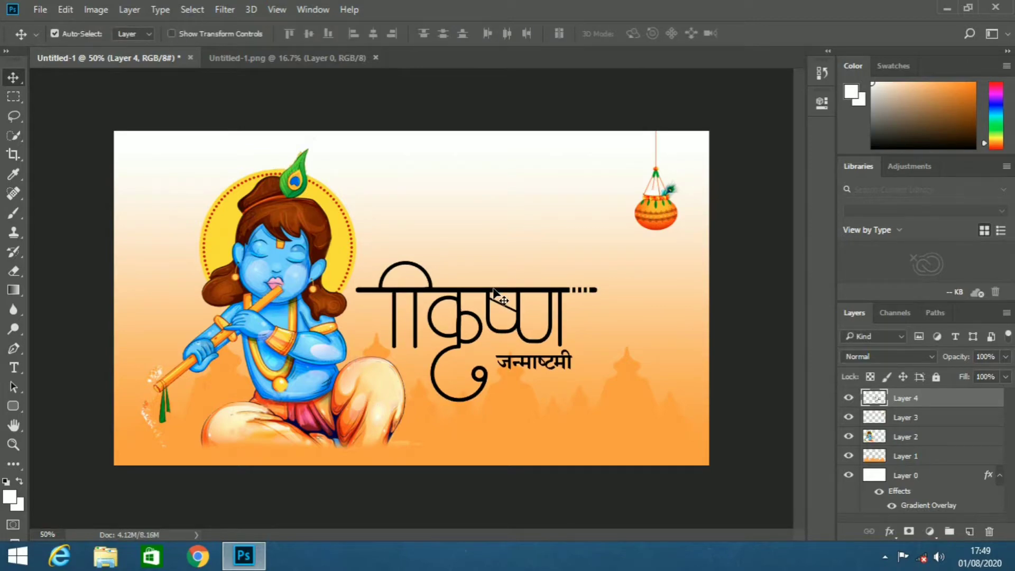
pyautogui.moveTo(495, 291); pyautogui.dragTo(562, 300)
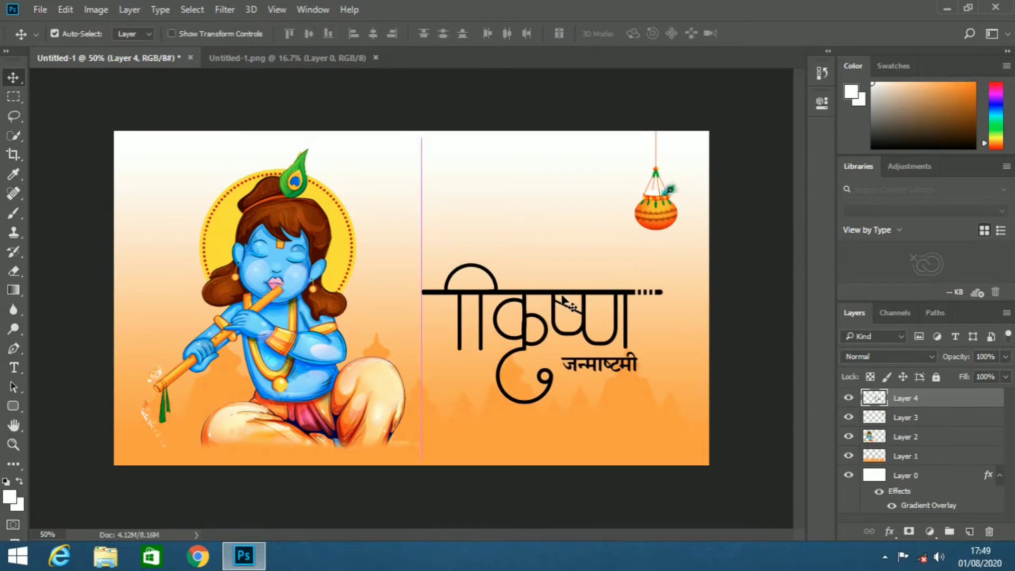
pyautogui.click(297, 59)
pyautogui.click(376, 58)
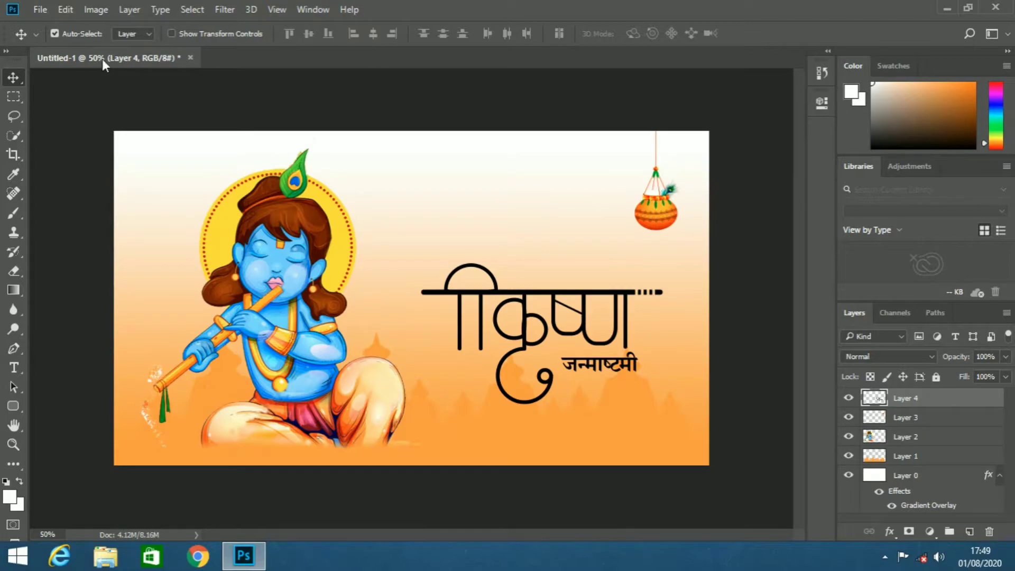
# Step: Open 1.png from Pictures/dahi handi and drag the red greeting into the banner
pyautogui.click(40, 10)
pyautogui.click(74, 38)
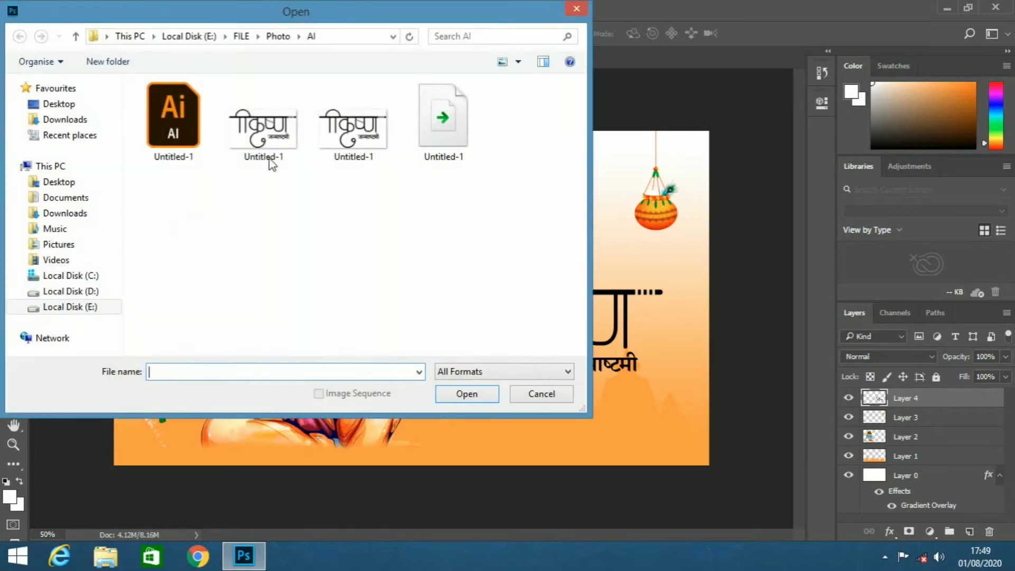
pyautogui.click(118, 248)
pyautogui.doubleClick(174, 114)
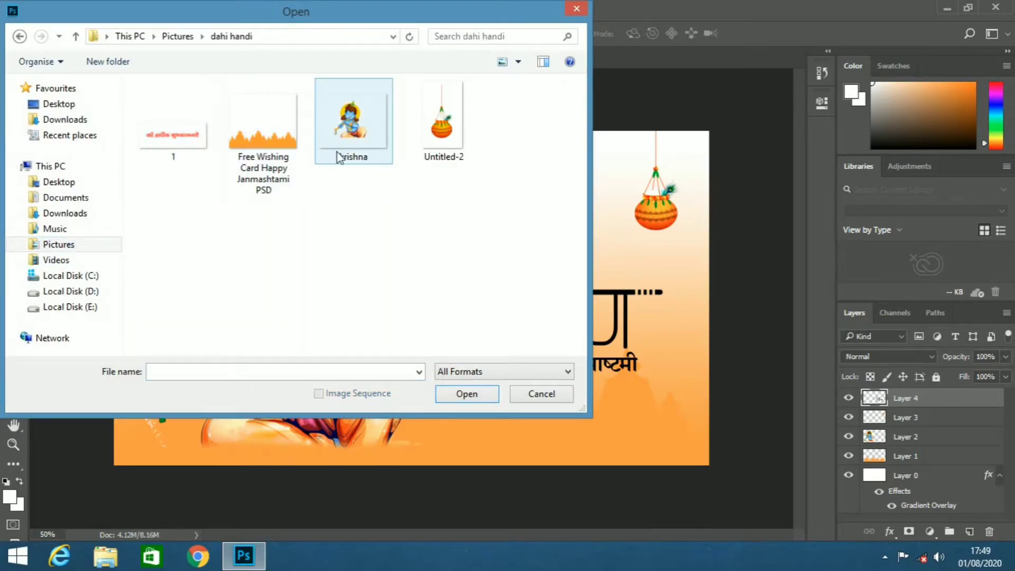
pyautogui.click(172, 135)
pyautogui.rightClick(172, 134)
pyautogui.click(208, 138)
pyautogui.moveTo(335, 265)
pyautogui.mouseDown()
pyautogui.moveTo(132, 46)
pyautogui.moveTo(566, 374)
pyautogui.moveTo(603, 379)
pyautogui.moveTo(570, 238)
pyautogui.moveTo(559, 280)
pyautogui.mouseUp()
# Step: Position the red greeting just above the Krishna lettering and close 1.png
pyautogui.press('Up')
pyautogui.press('Up')
pyautogui.press('Up')
pyautogui.press('Up')
pyautogui.press('Up')
pyautogui.press('Up')
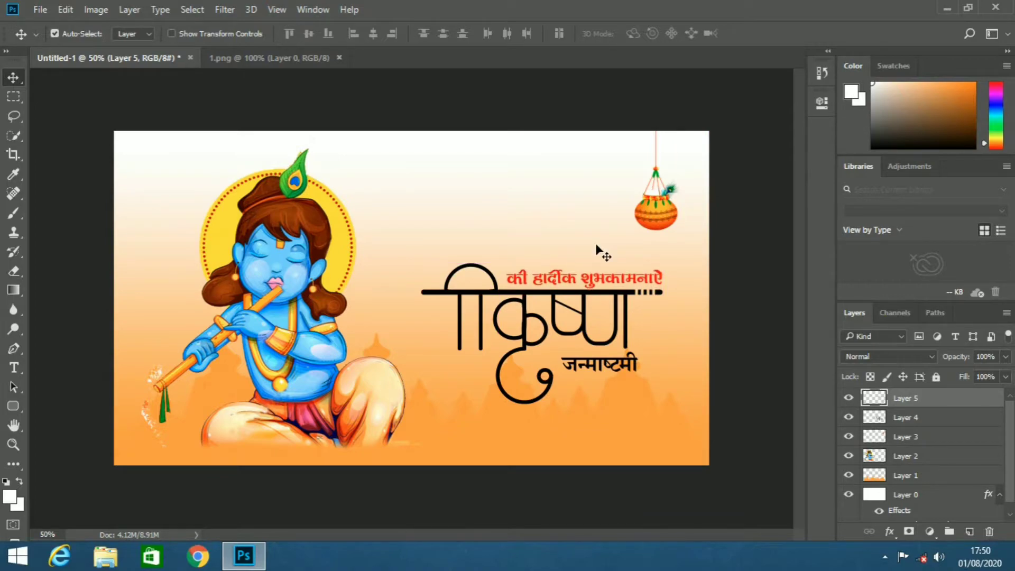
pyautogui.press('Up')
pyautogui.press('Up')
pyautogui.press('Up')
pyautogui.press('z')
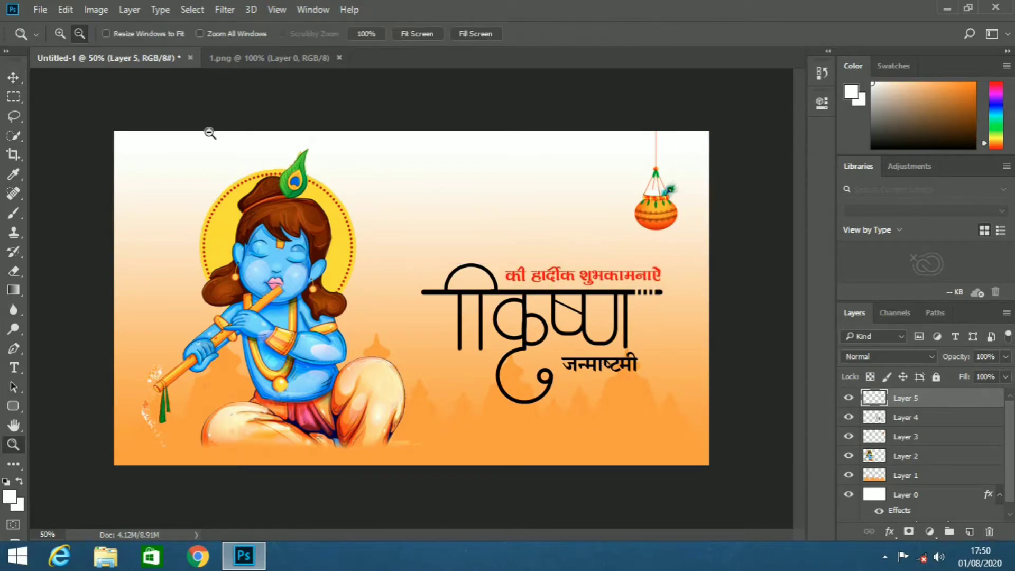
pyautogui.click(669, 481)
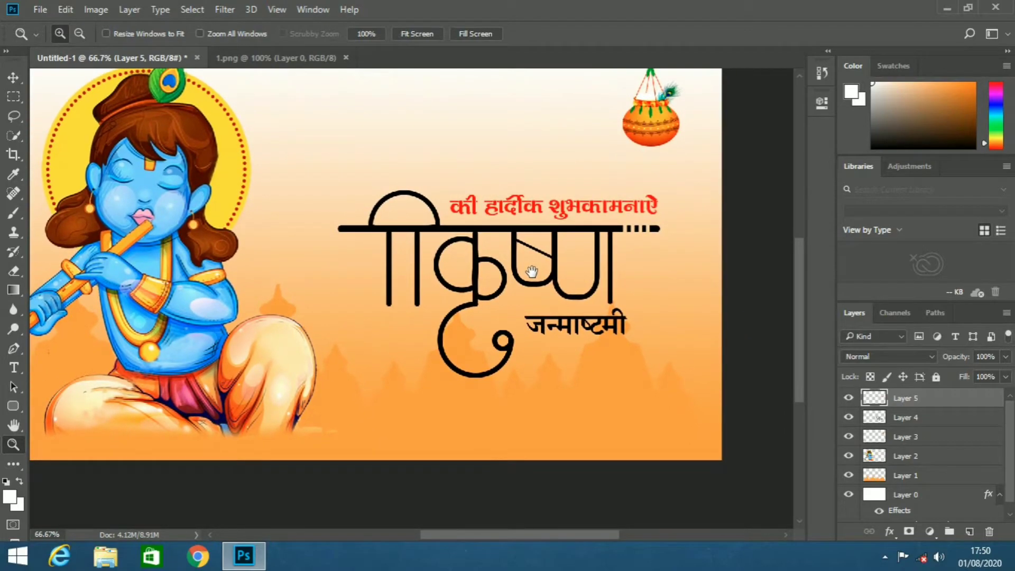
pyautogui.press('v')
pyautogui.click(577, 206)
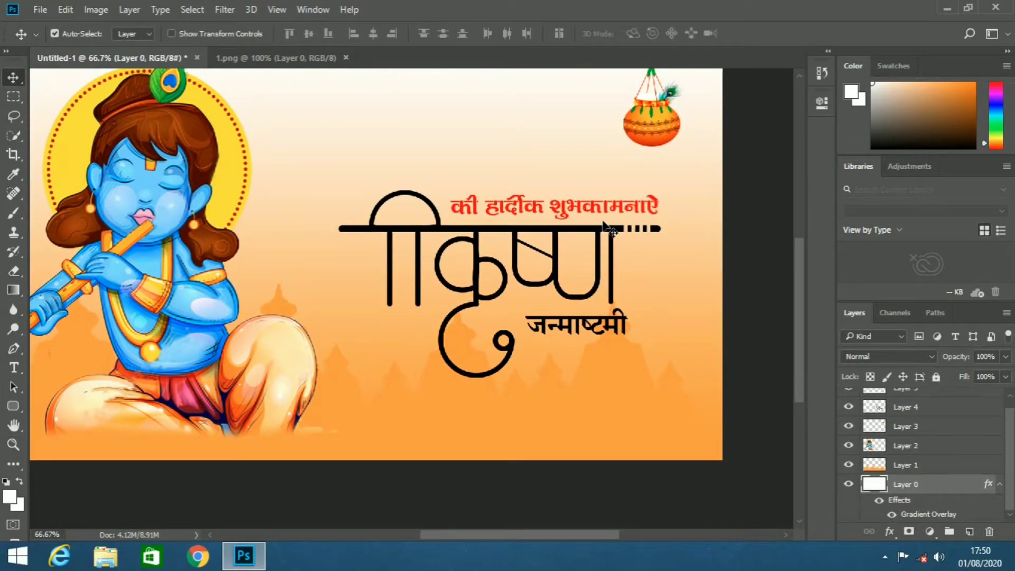
pyautogui.moveTo(576, 208); pyautogui.dragTo(574, 208)
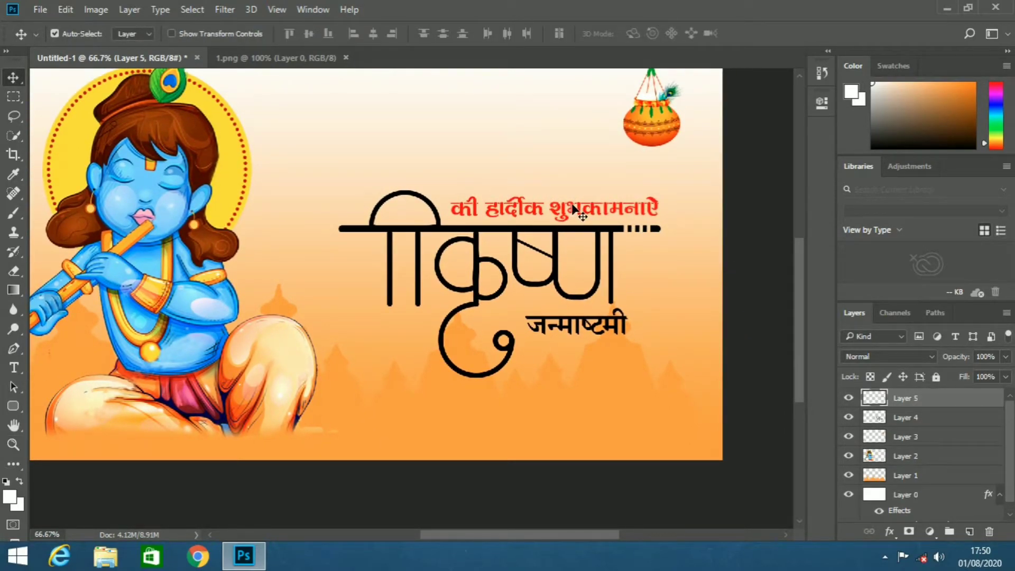
pyautogui.press('z')
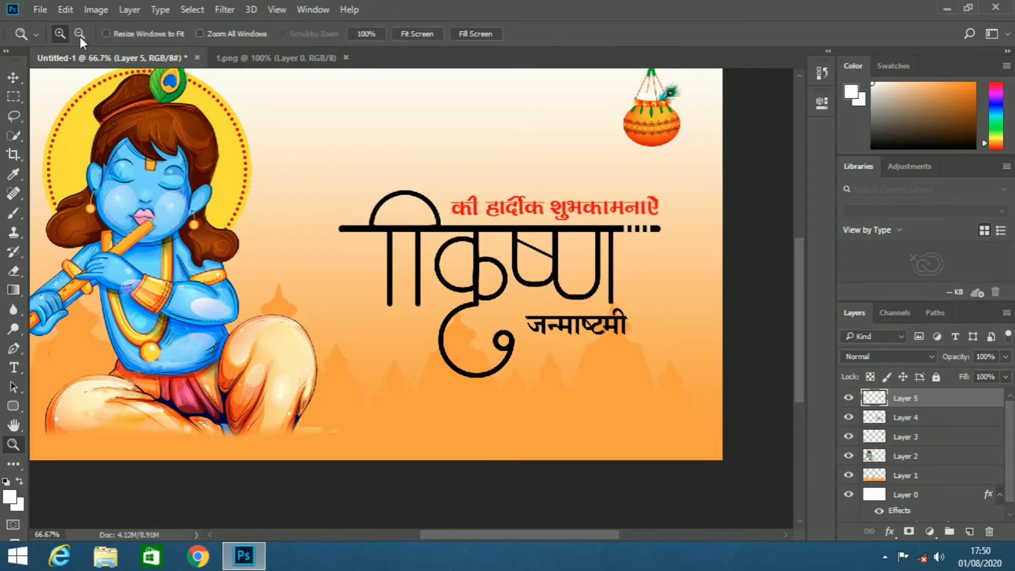
pyautogui.click(79, 33)
pyautogui.click(460, 320)
pyautogui.click(269, 58)
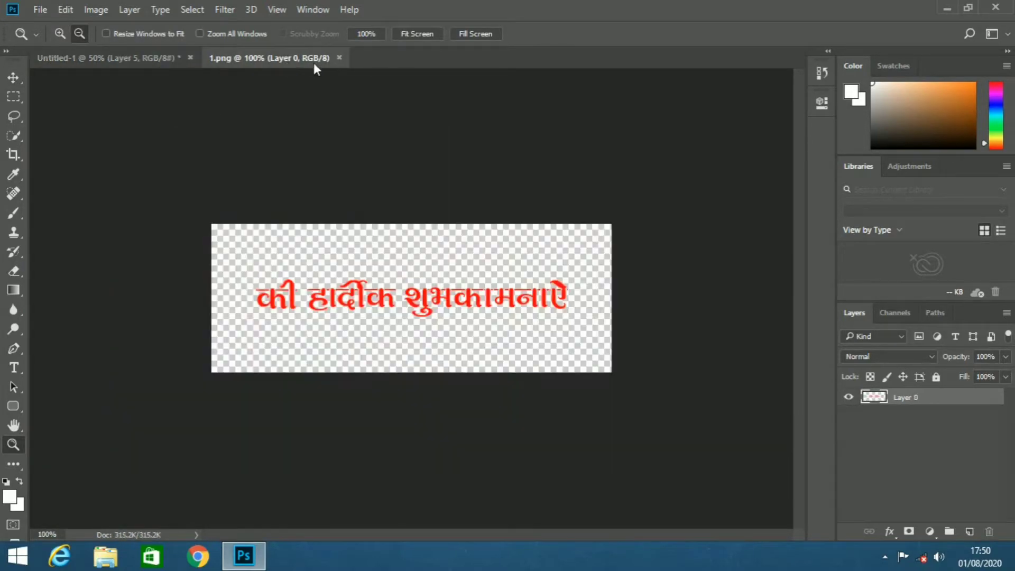
pyautogui.click(339, 58)
# Step: Type 'COMPANY LOGO' at 60 pt and move it to the top of the banner
pyautogui.press('t')
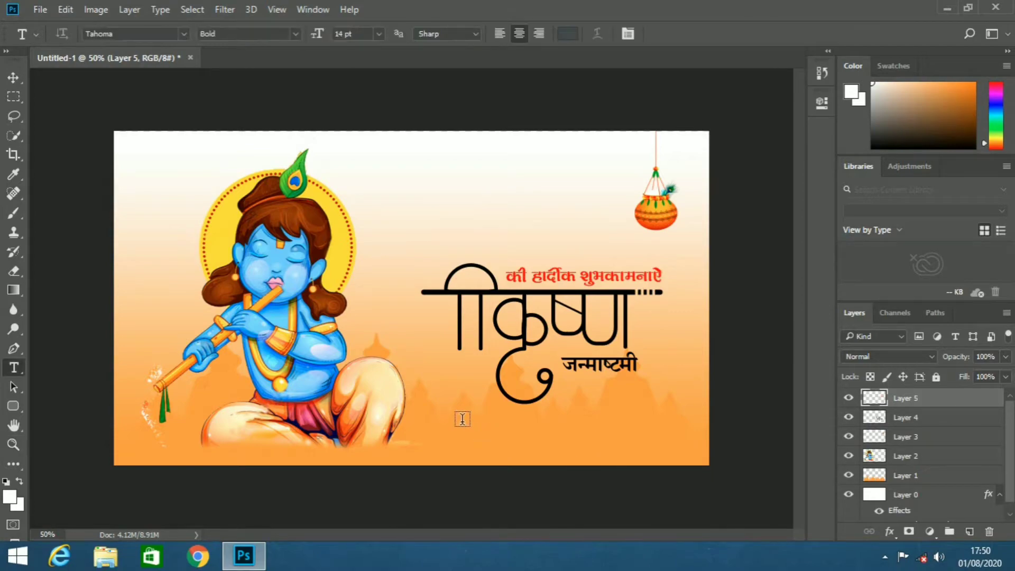
pyautogui.click(465, 437)
pyautogui.write('COMPANY')
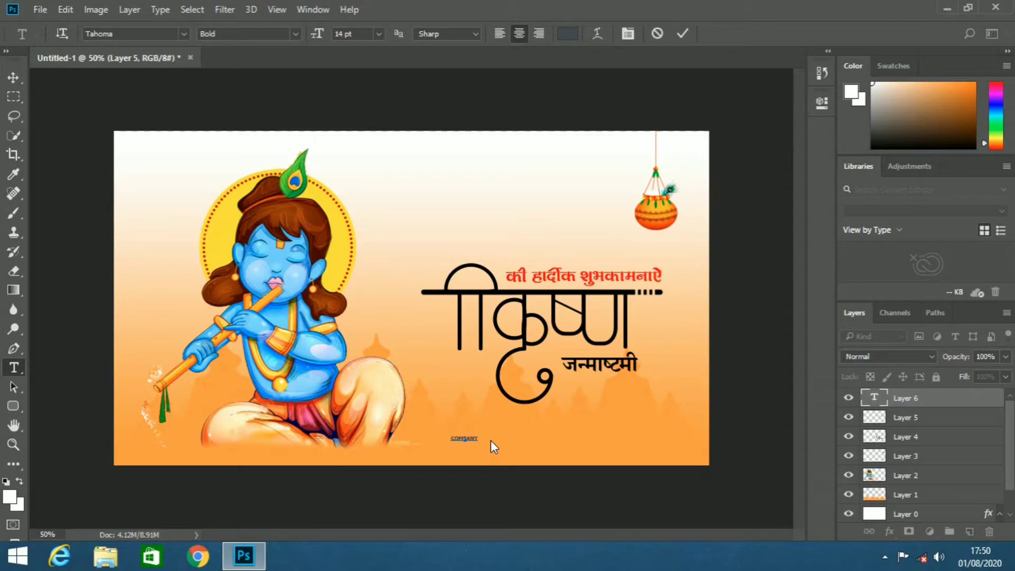
pyautogui.write('LOGO')
pyautogui.hotkey('ctrl', 'a')
pyautogui.click(380, 33)
pyautogui.click(372, 284)
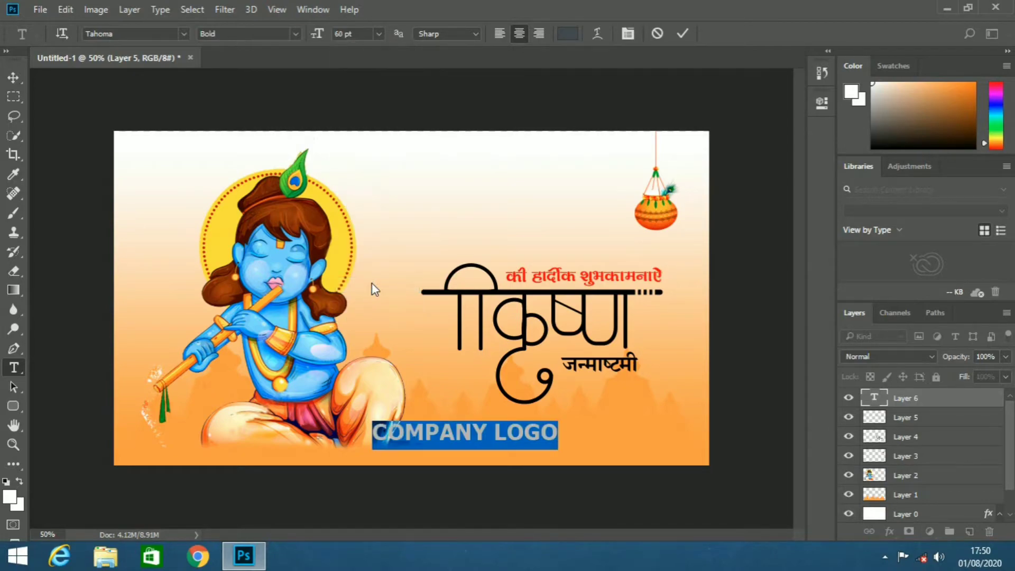
pyautogui.click(683, 33)
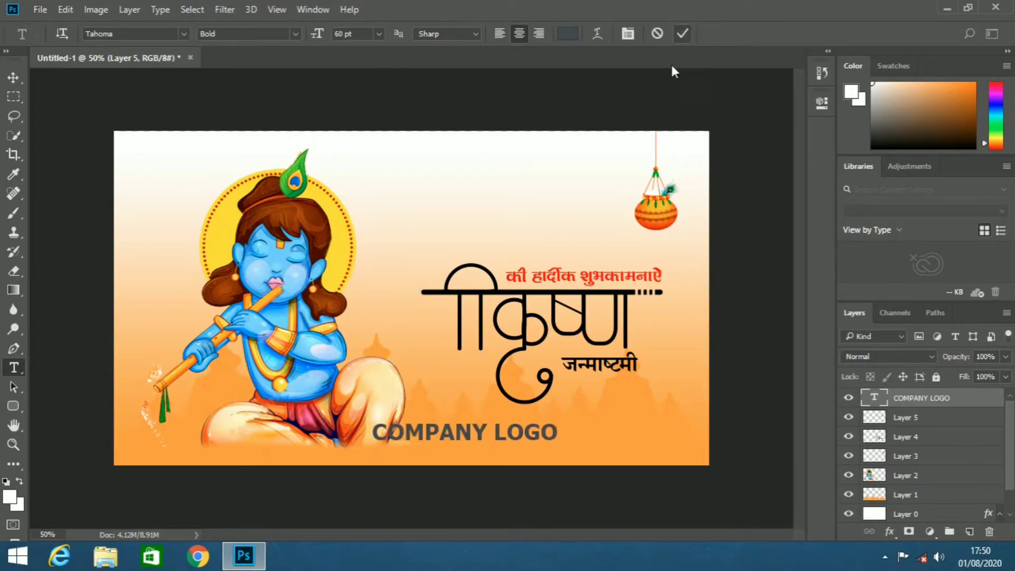
pyautogui.press('v')
pyautogui.moveTo(456, 431)
pyautogui.mouseDown()
pyautogui.moveTo(434, 159)
pyautogui.moveTo(442, 177)
pyautogui.mouseUp()
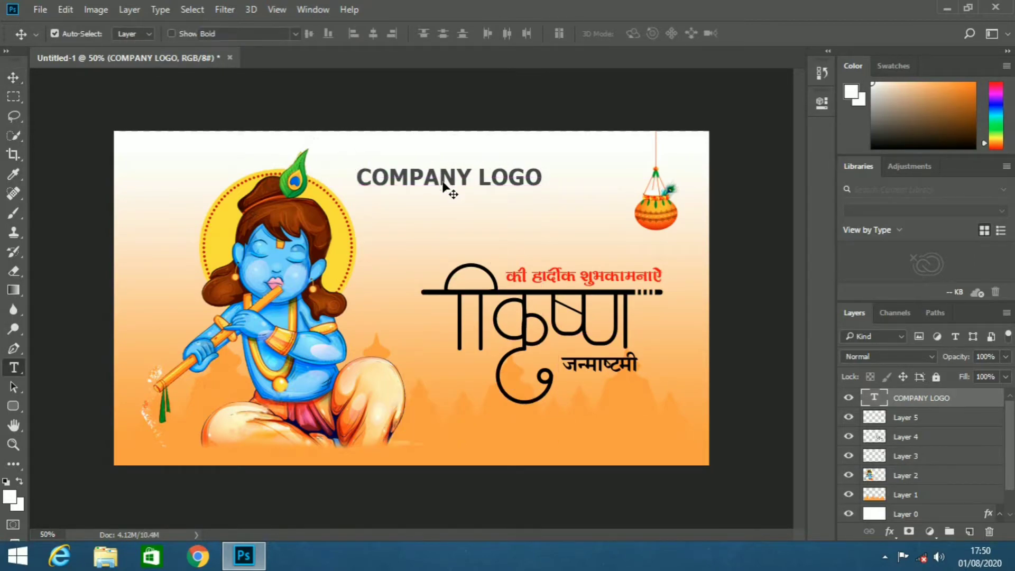
# Step: Split COMPANY LOGO onto two left-aligned lines with wider leading
pyautogui.press('t')
pyautogui.click(482, 176)
pyautogui.press('Return')
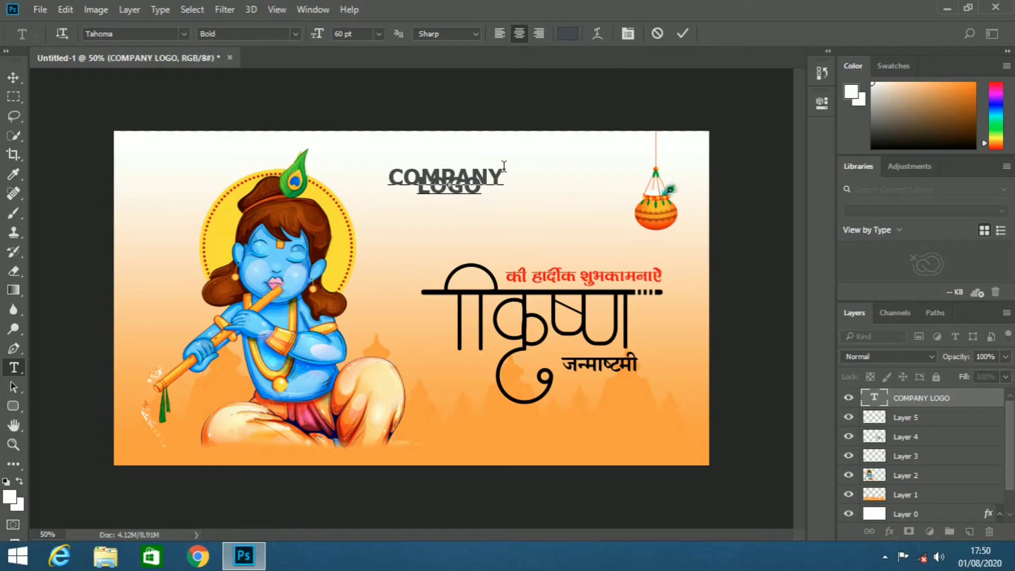
pyautogui.moveTo(504, 165); pyautogui.dragTo(349, 149)
pyautogui.click(821, 74)
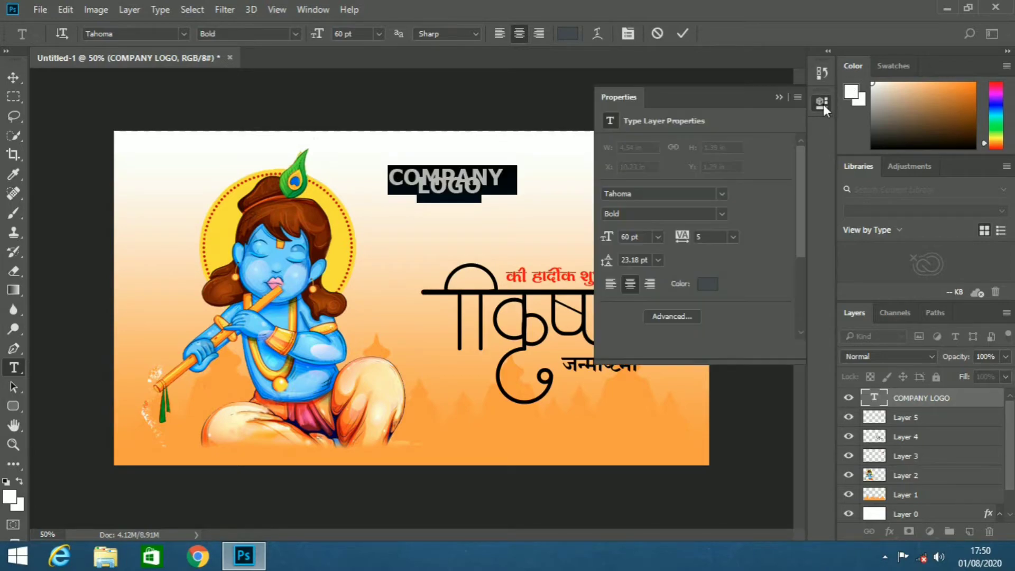
pyautogui.moveTo(609, 262); pyautogui.dragTo(619, 270)
pyautogui.click(496, 33)
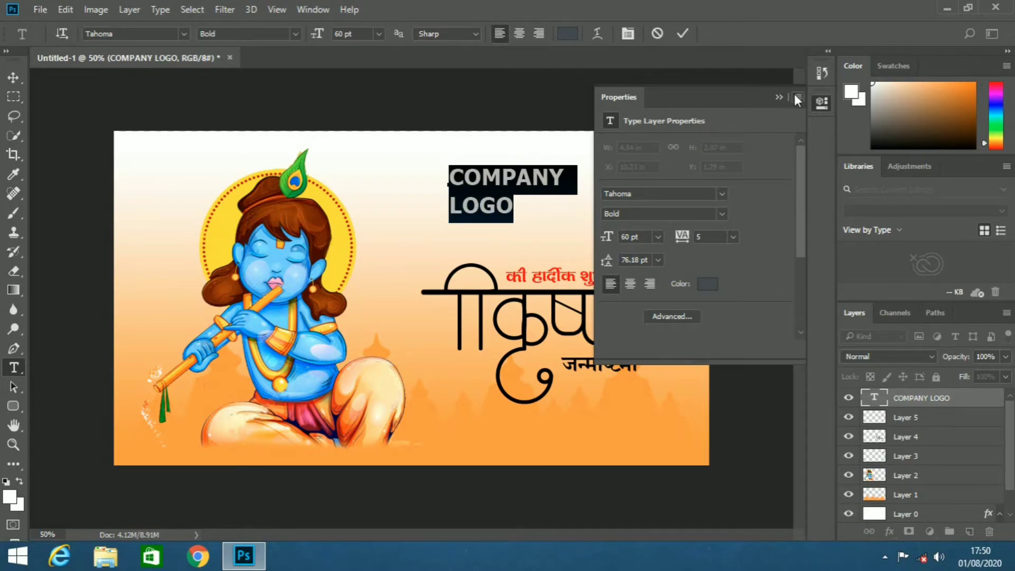
pyautogui.click(821, 103)
# Step: Move COMPANY LOGO to the top-left corner and shrink it to about 60 percent
pyautogui.click(526, 175)
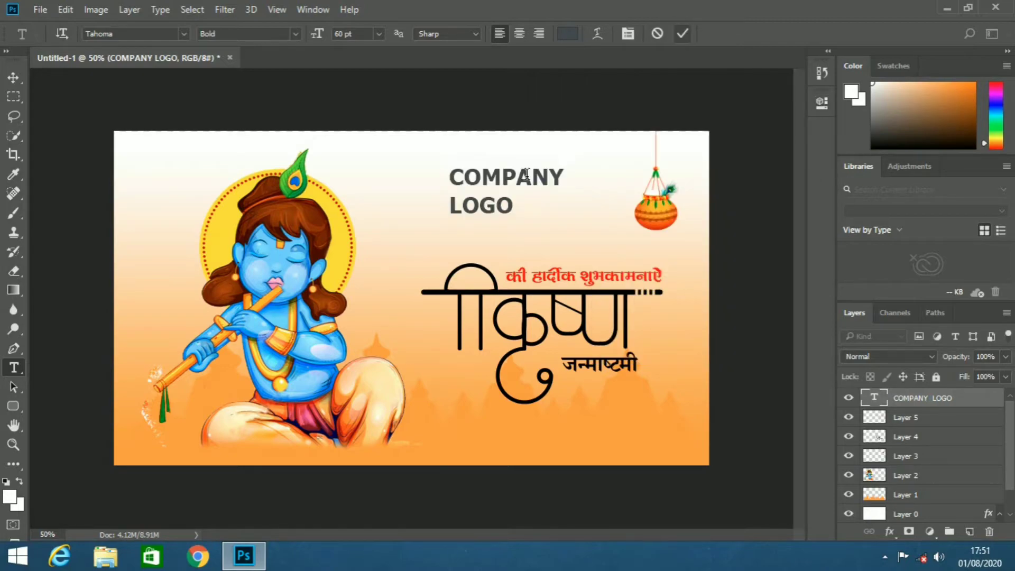
pyautogui.press('v')
pyautogui.moveTo(462, 189); pyautogui.dragTo(144, 172)
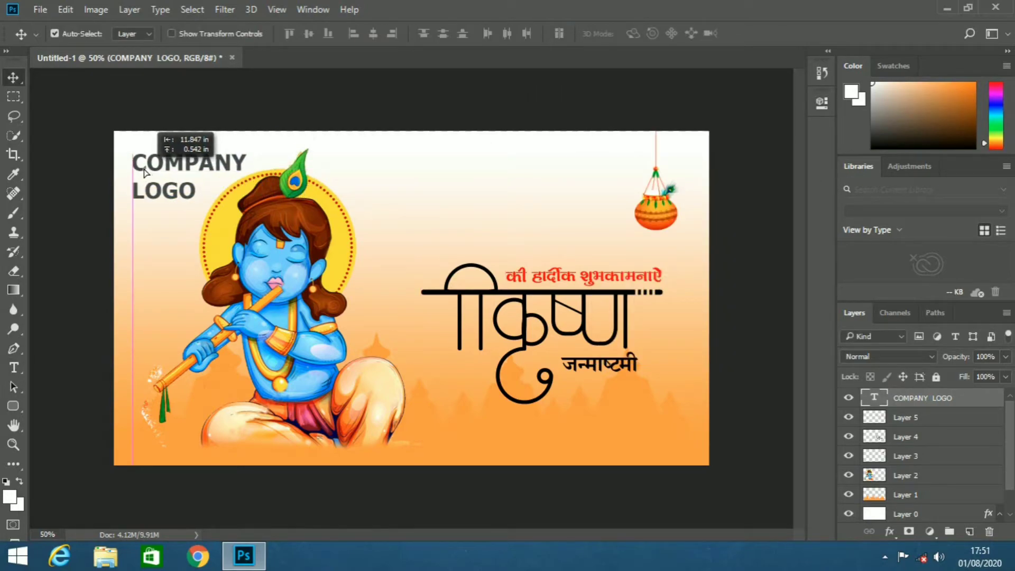
pyautogui.press('ctrl')
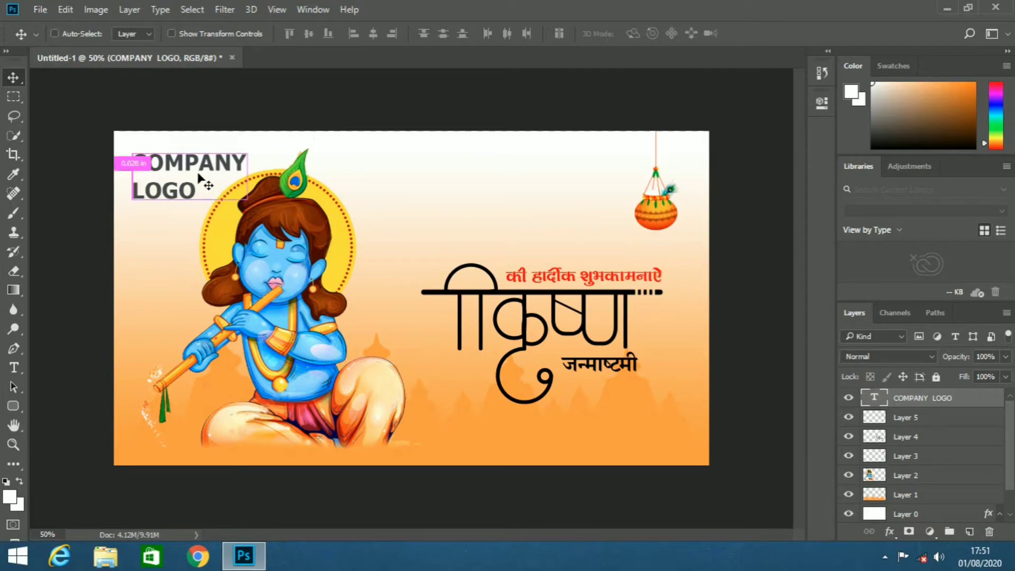
pyautogui.hotkey('ctrl', 't')
pyautogui.moveTo(246, 199); pyautogui.dragTo(206, 186)
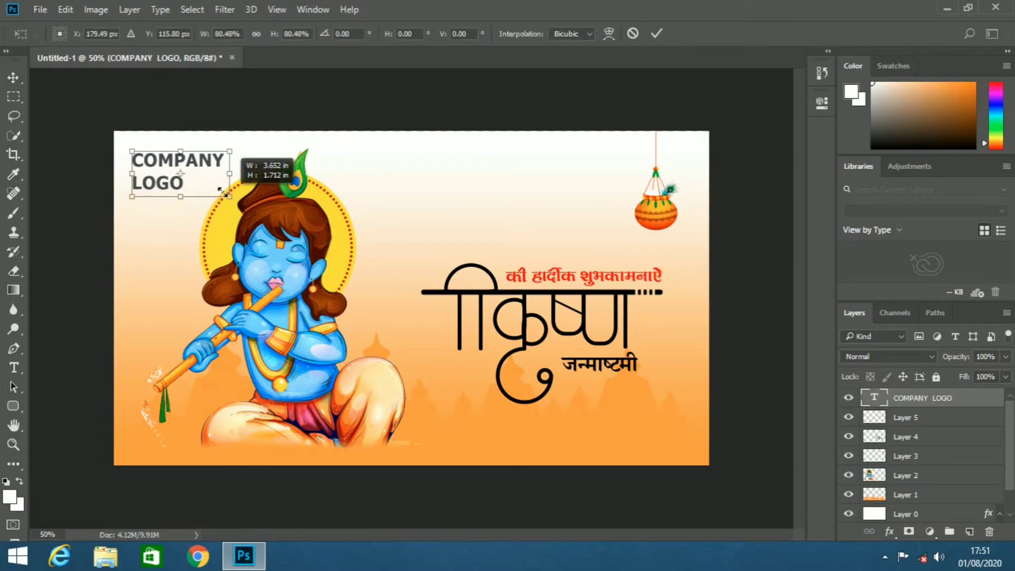
pyautogui.click(656, 34)
pyautogui.click(904, 513)
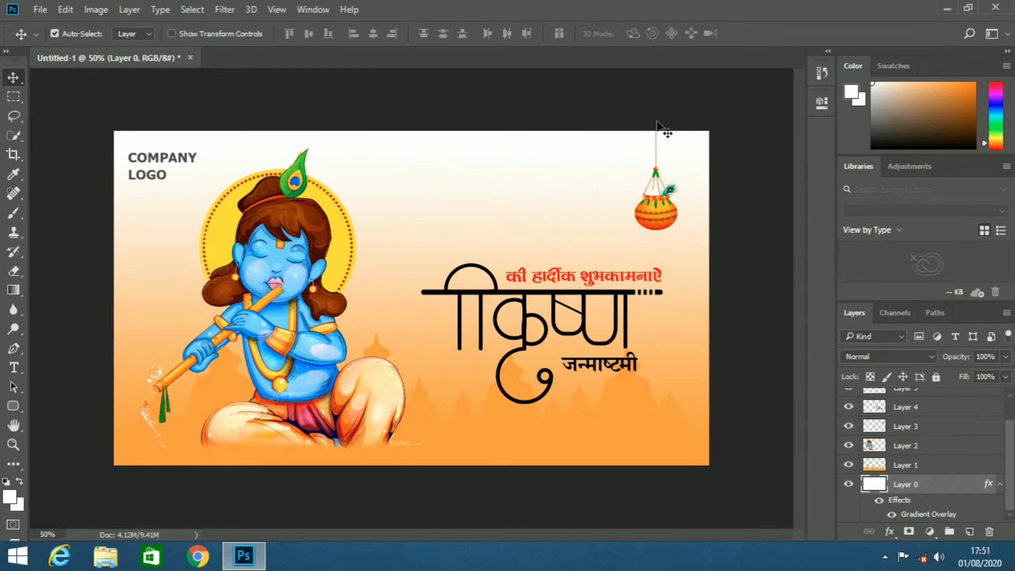
pyautogui.scroll(2, 971, 435)
pyautogui.moveTo(143, 161); pyautogui.dragTo(143, 157)
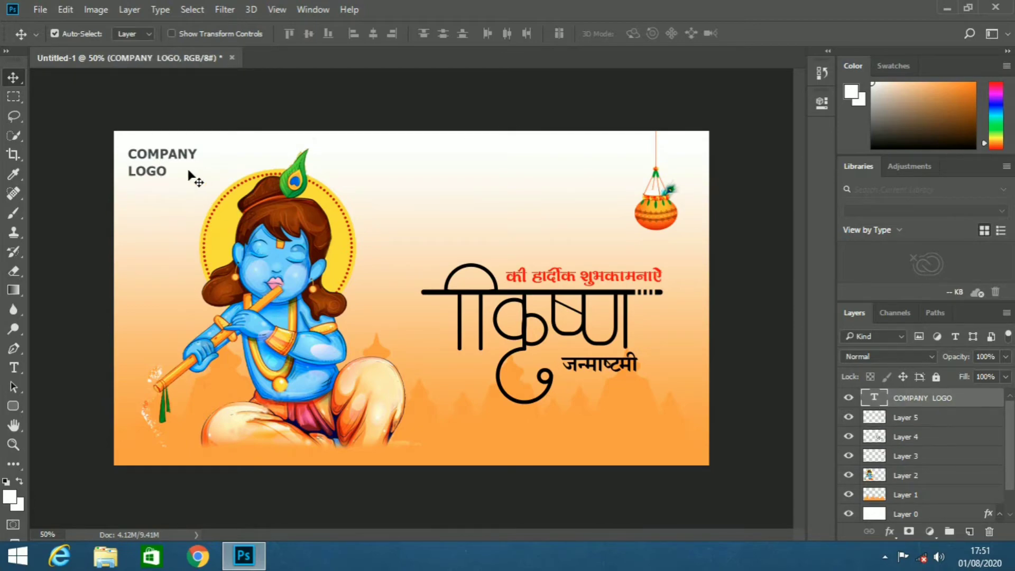
# Step: Center-align the two COMPANY LOGO lines and shift the text fully onto the banner
pyautogui.press('t')
pyautogui.click(163, 172)
pyautogui.hotkey('ctrl', 'a')
pyautogui.click(519, 33)
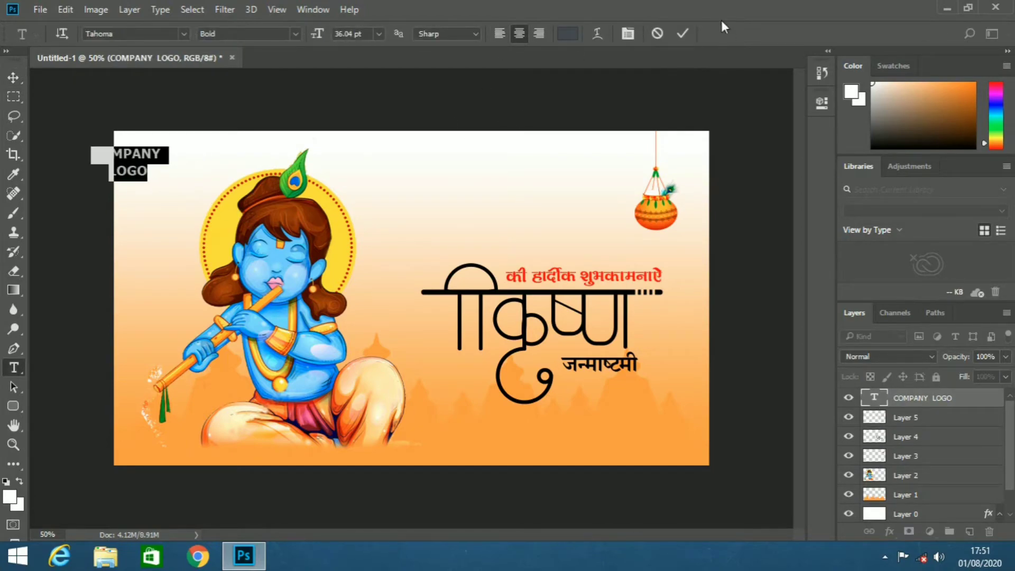
pyautogui.click(682, 33)
pyautogui.press('v')
pyautogui.moveTo(135, 154); pyautogui.dragTo(171, 152)
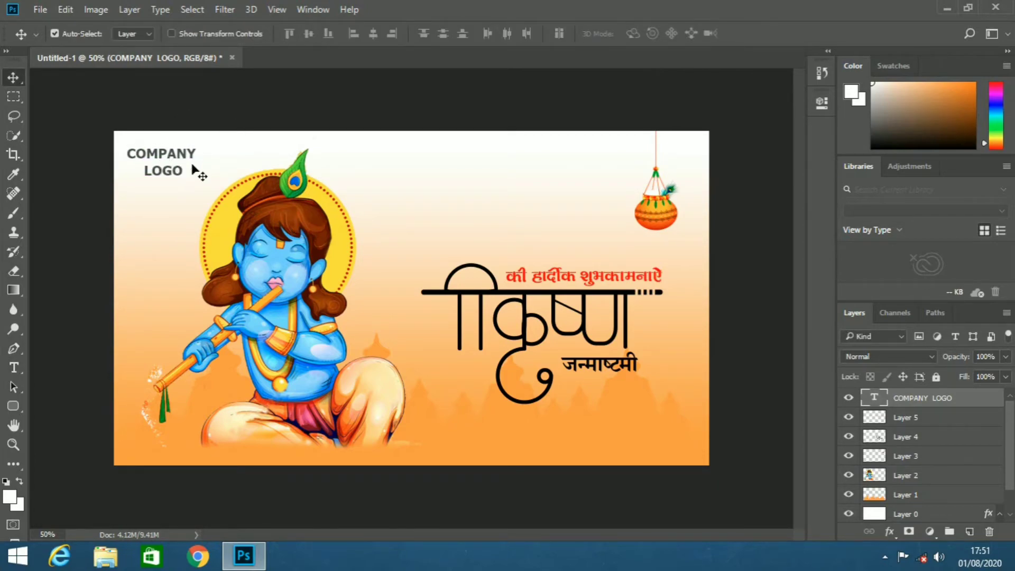
pyautogui.press('t')
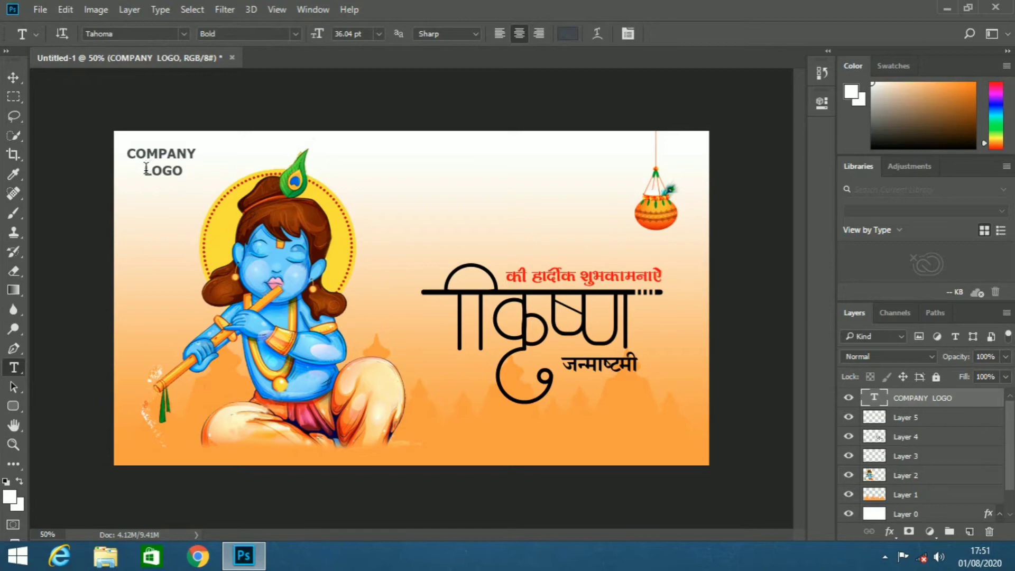
pyautogui.click(146, 168)
pyautogui.press('BackSpace')
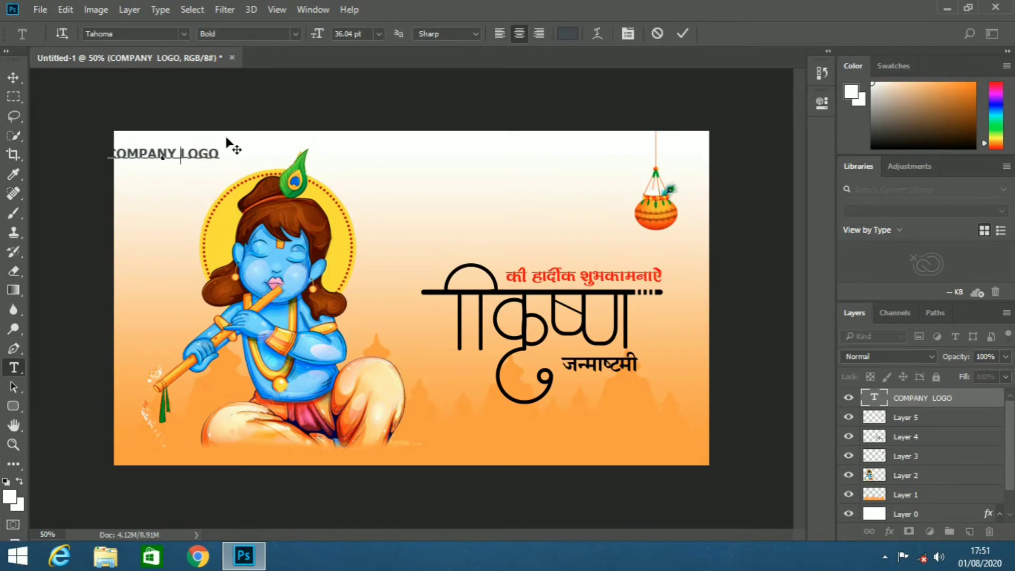
pyautogui.press('Return')
pyautogui.click(682, 33)
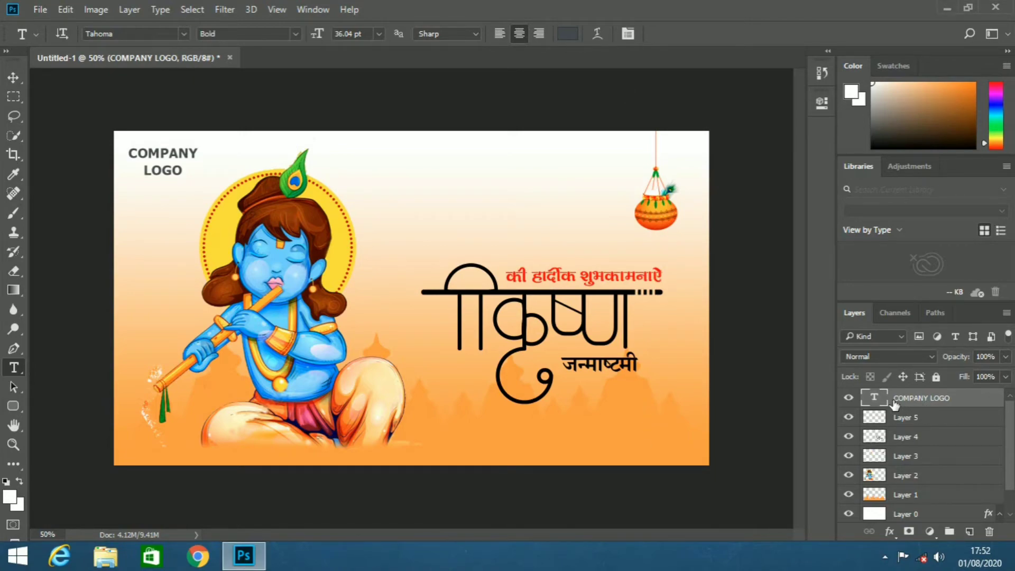
# Step: Duplicate the COMPANY LOGO text layer and move the copy to the banner's bottom-right corner
pyautogui.hotkey('ctrl', 'j')
pyautogui.press('v')
pyautogui.moveTo(164, 165); pyautogui.dragTo(639, 439)
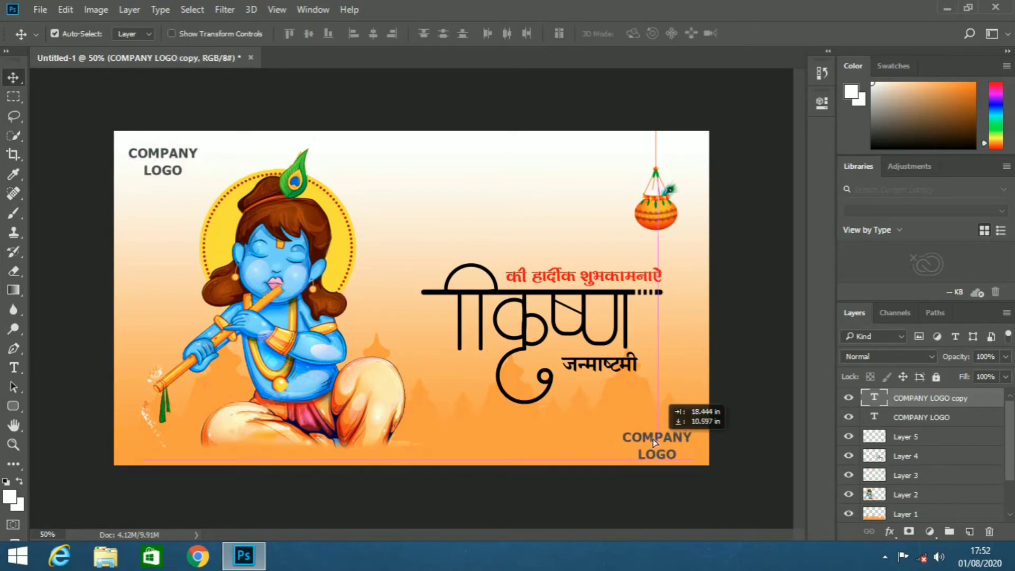
# Step: Change the copied text to read COMPANY NAME on one line and nudge it into place
pyautogui.press('t')
pyautogui.click(619, 442)
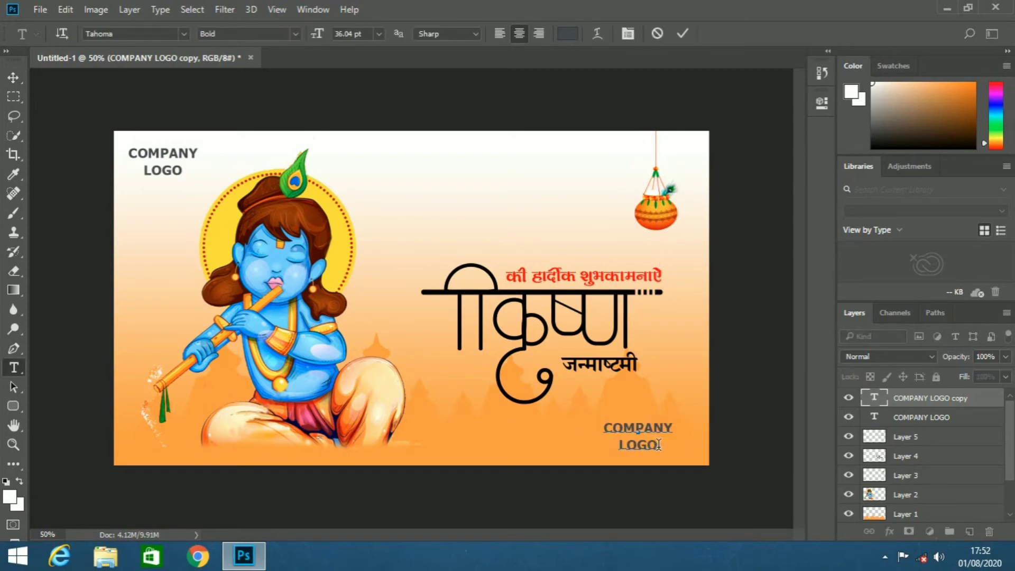
pyautogui.press('BackSpace')
pyautogui.moveTo(695, 426); pyautogui.dragTo(649, 426)
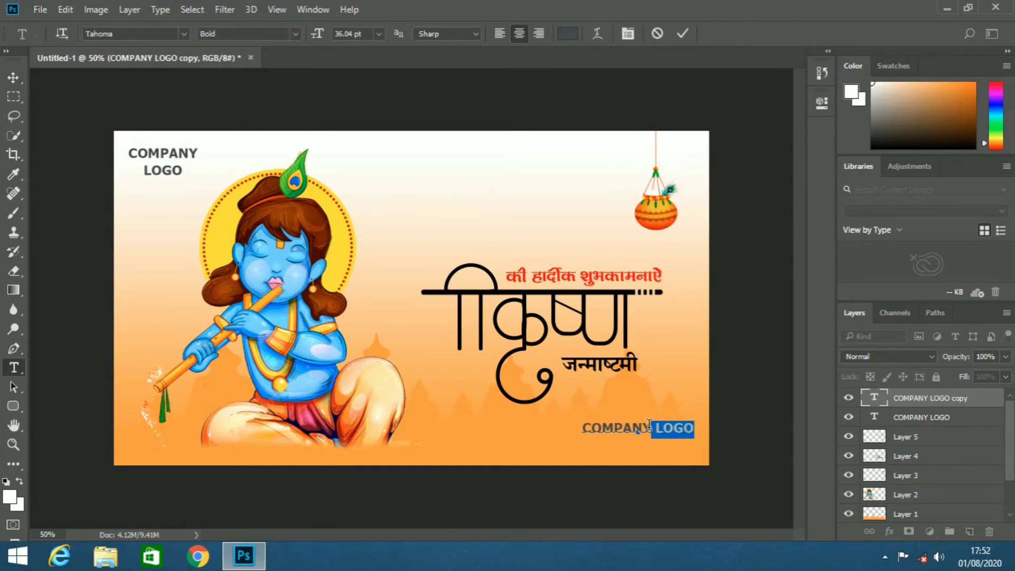
pyautogui.press('BackSpace')
pyautogui.write('AM')
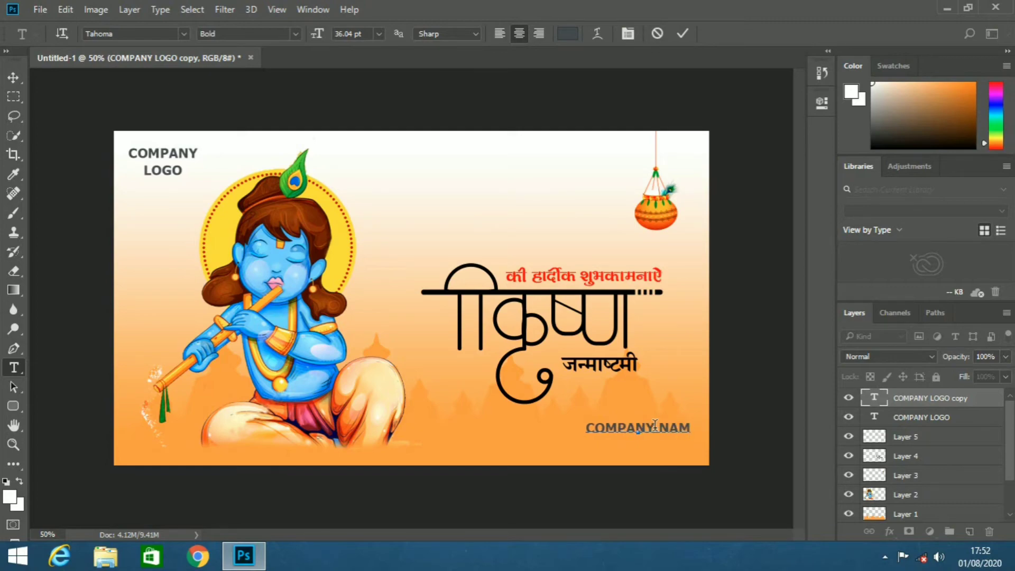
pyautogui.write('E')
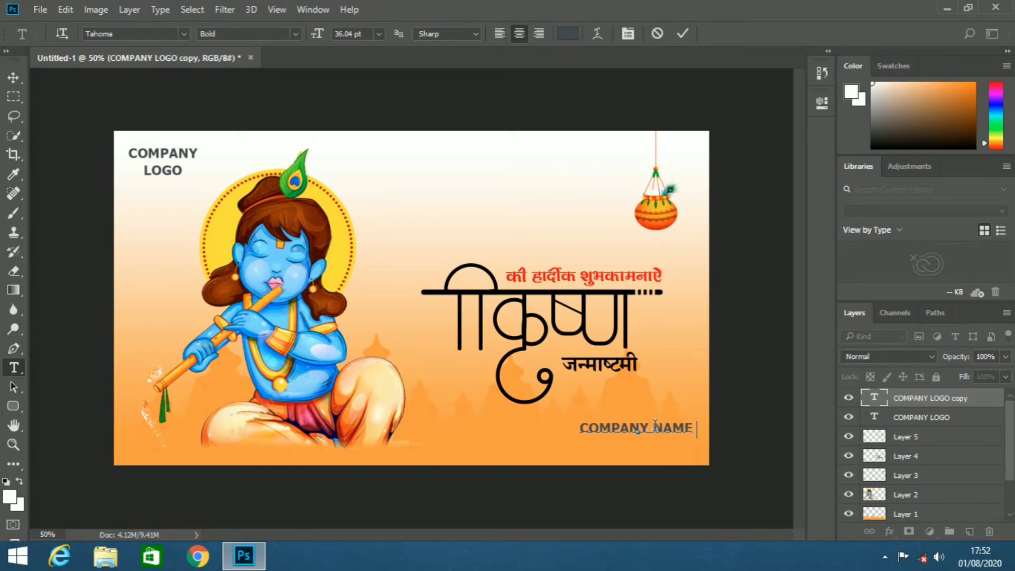
pyautogui.click(683, 36)
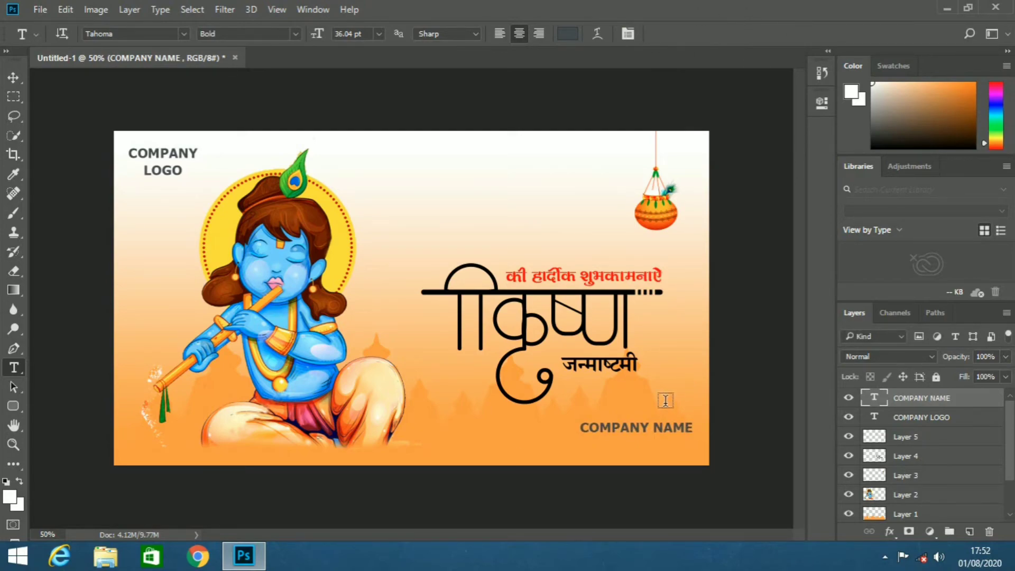
pyautogui.press('v')
pyautogui.moveTo(662, 430); pyautogui.dragTo(666, 440)
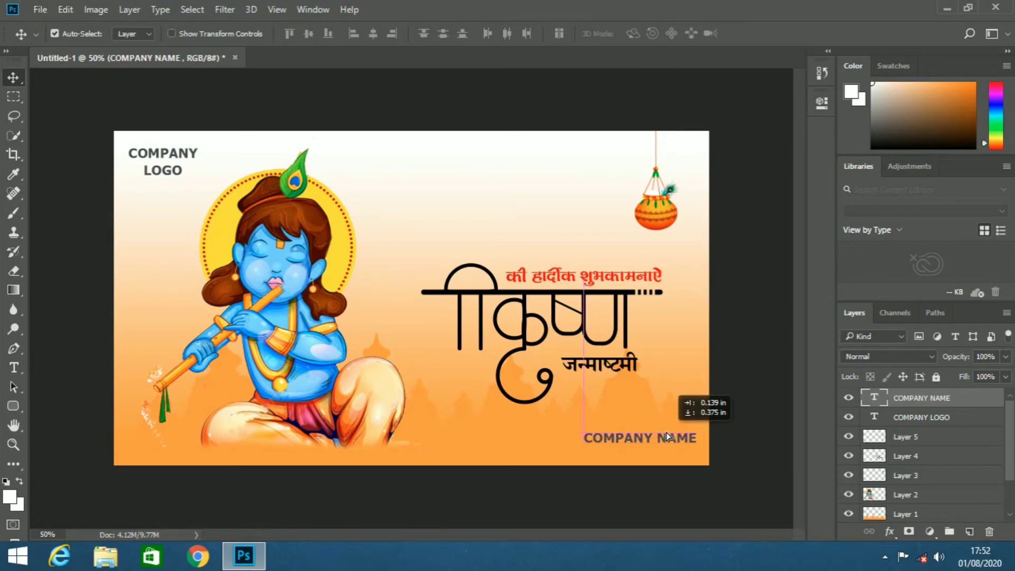
# Step: Draw a white rounded rectangle around the COMPANY NAME text
pyautogui.click(14, 406)
pyautogui.click(34, 418)
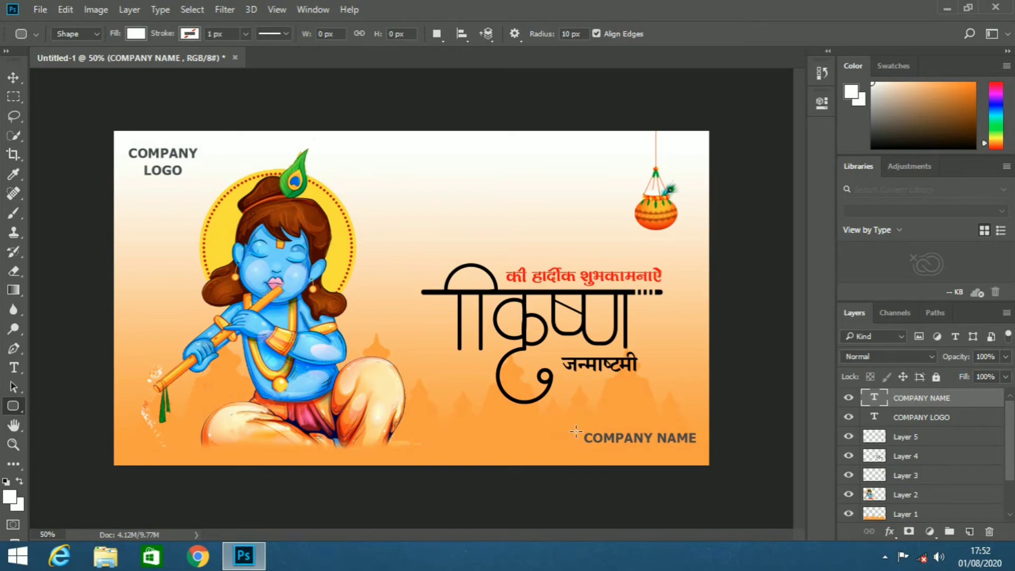
pyautogui.moveTo(580, 426); pyautogui.dragTo(709, 450)
# Step: Stack the COMPANY NAME layer above the white box and shift it right inside it
pyautogui.click(778, 96)
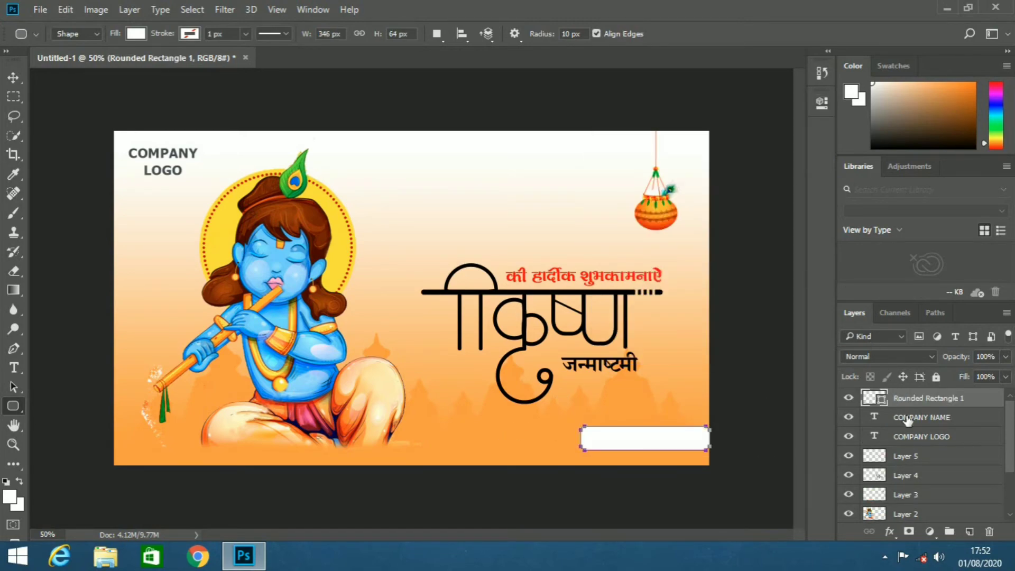
pyautogui.moveTo(921, 417); pyautogui.dragTo(911, 396)
pyautogui.press('v')
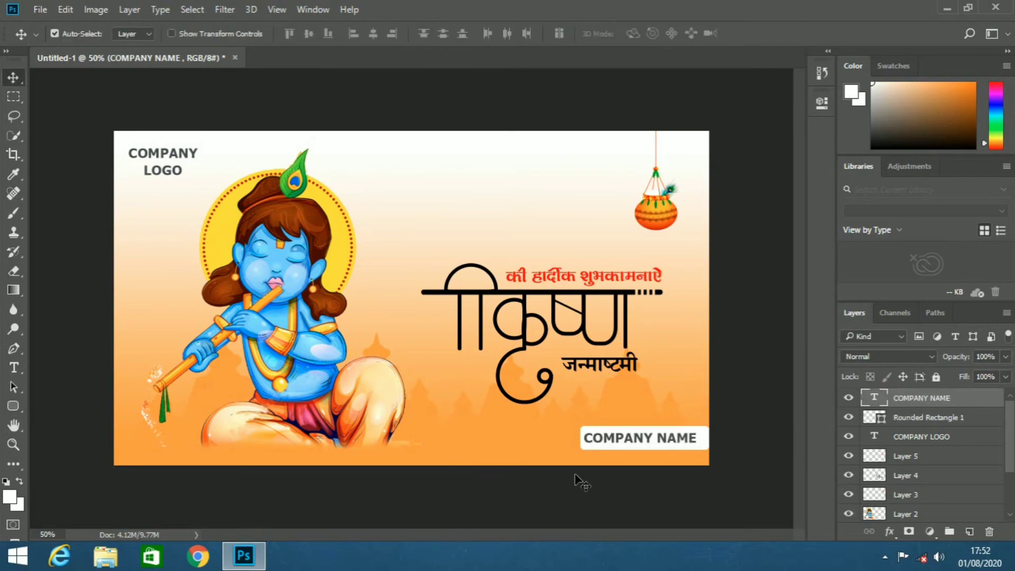
pyautogui.moveTo(632, 438); pyautogui.dragTo(638, 437)
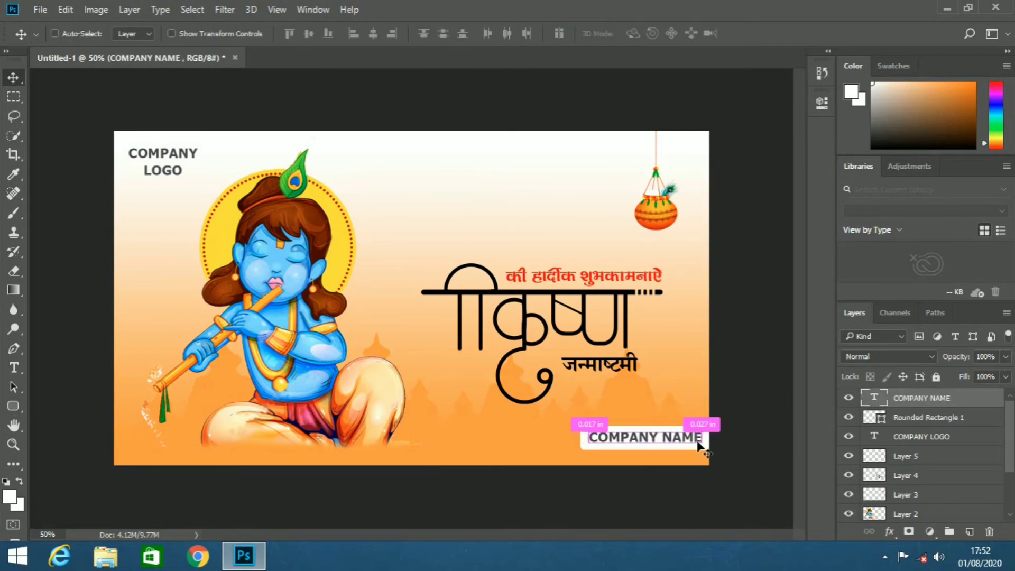
pyautogui.hotkey('ctrl', 't')
pyautogui.click(656, 34)
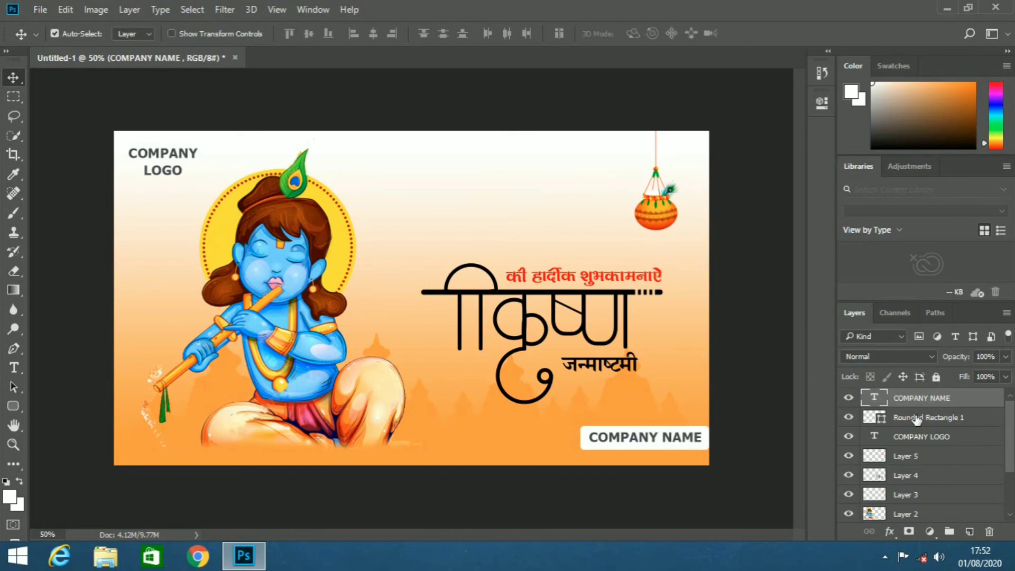
# Step: Widen the white rounded box to the right to fit the text
pyautogui.click(916, 419)
pyautogui.hotkey('ctrl', 't')
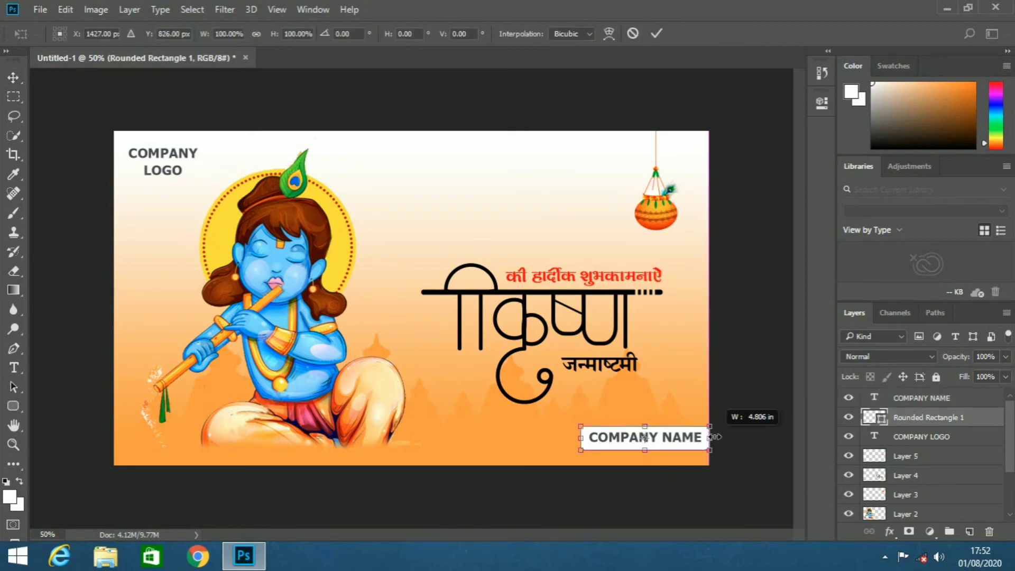
pyautogui.moveTo(709, 438); pyautogui.dragTo(716, 437)
pyautogui.click(655, 34)
# Step: Zoom into the bottom-right corner, nudge COMPANY NAME right then slightly left, and zoom back out
pyautogui.press('z')
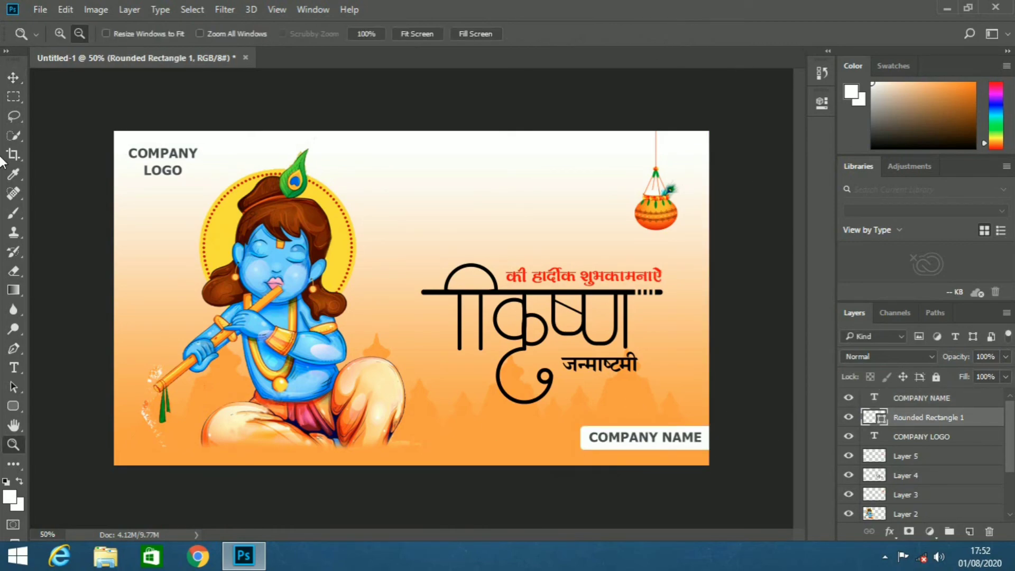
pyautogui.click(625, 397)
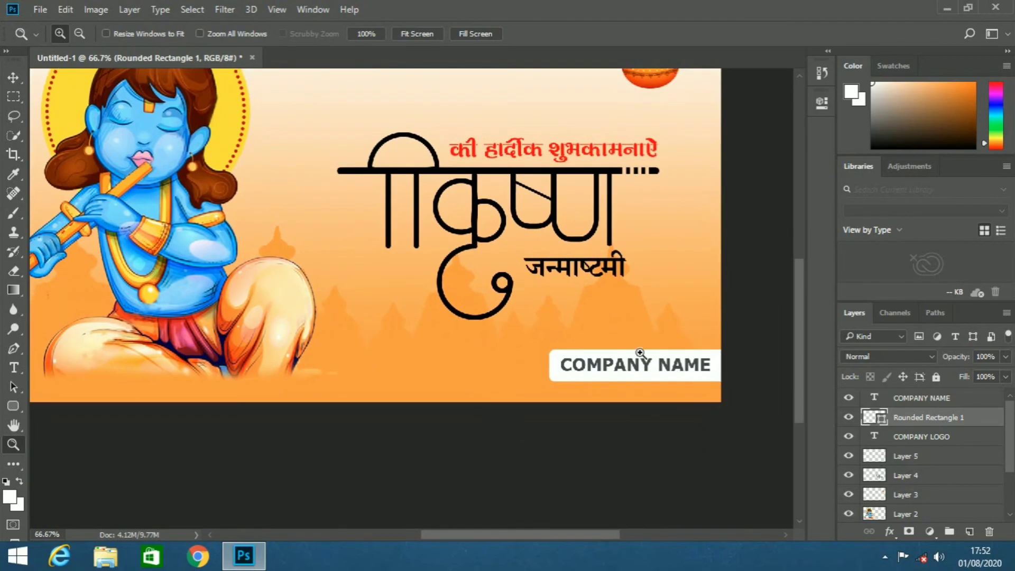
pyautogui.press('v')
pyautogui.moveTo(655, 369); pyautogui.dragTo(708, 365)
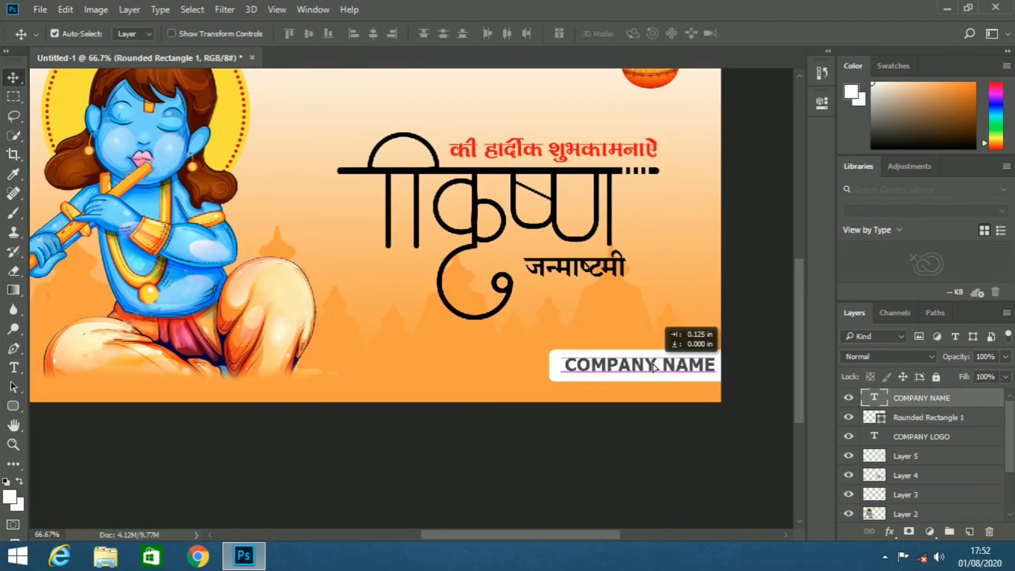
pyautogui.press('z')
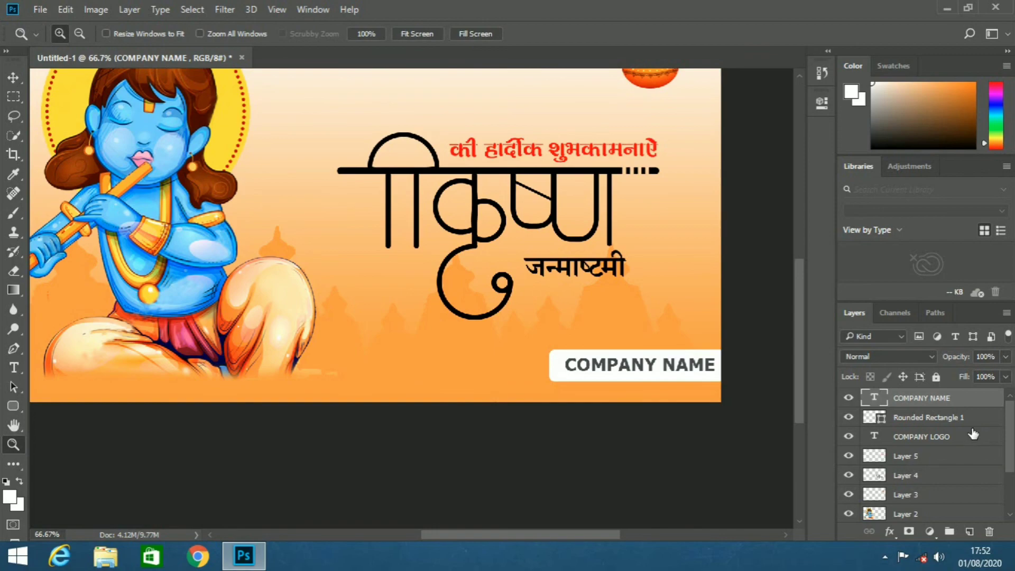
pyautogui.press('v')
pyautogui.press('Left')
pyautogui.press('Left')
pyautogui.press('Left')
pyautogui.press('Left')
pyautogui.press('Left')
pyautogui.press('Left')
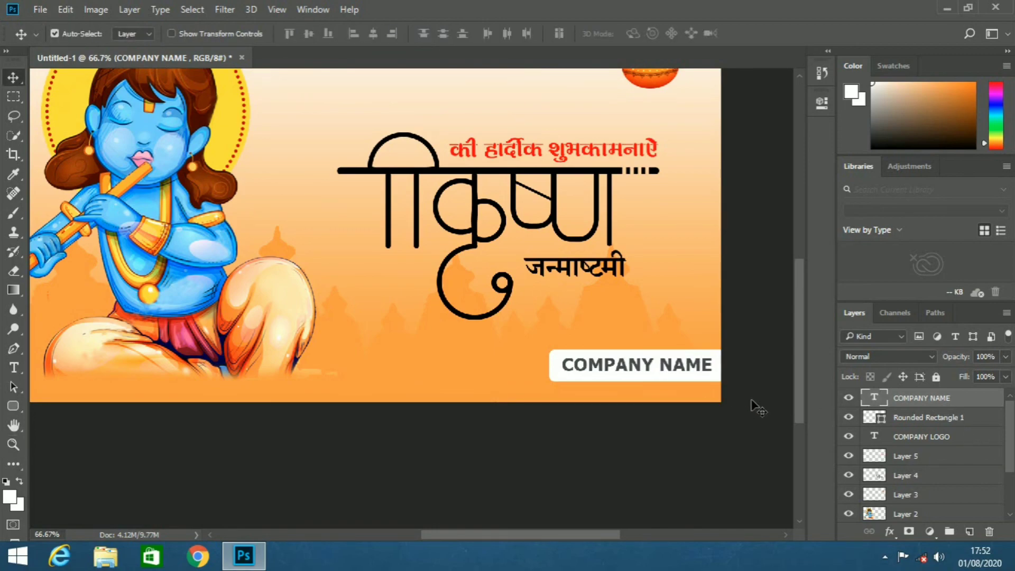
pyautogui.press('z')
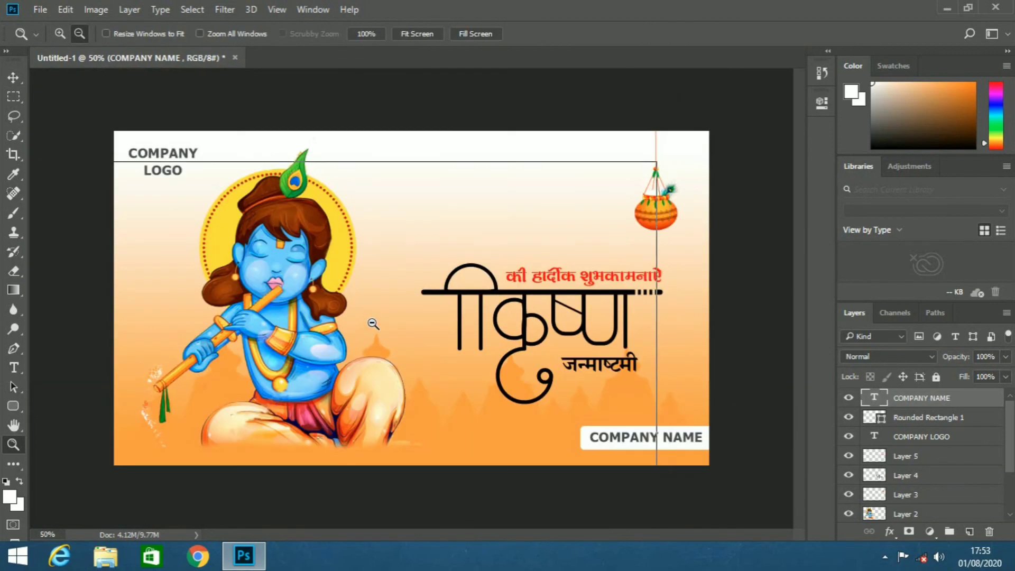
pyautogui.keyDown('alt'); pyautogui.click(370, 317); pyautogui.keyUp('alt')
pyautogui.click(469, 389)
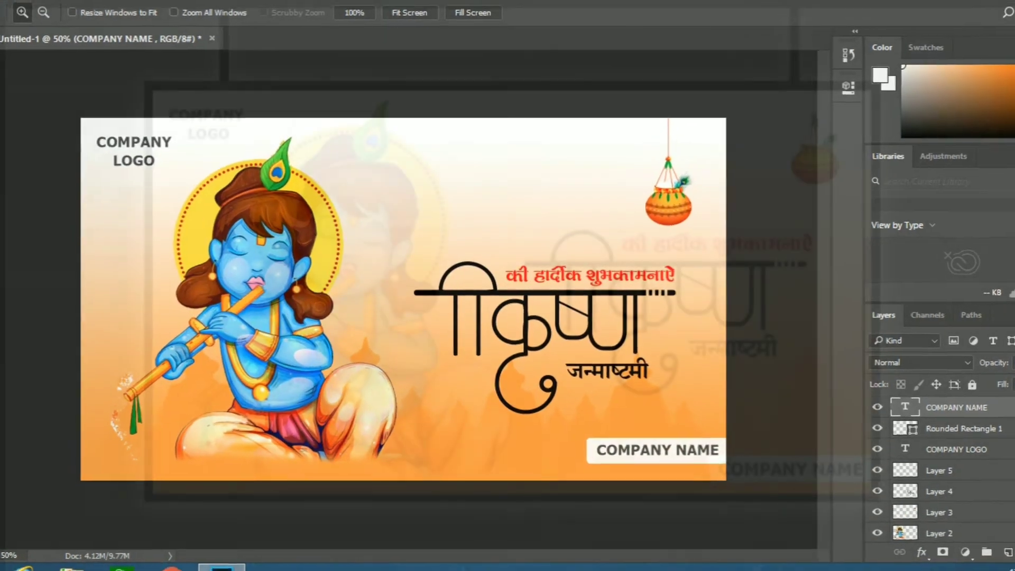